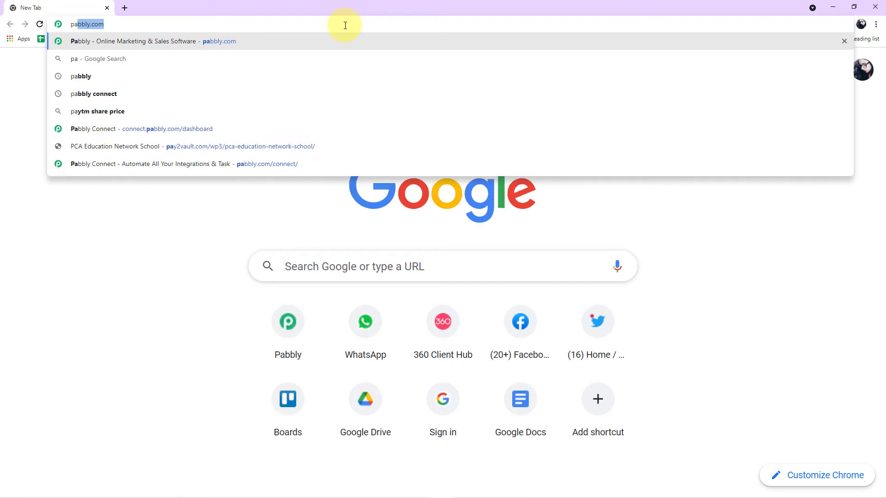
Load pabbly.com and open the Pabbly Connect product page from the Products menu
text(bbly)
key(Return)
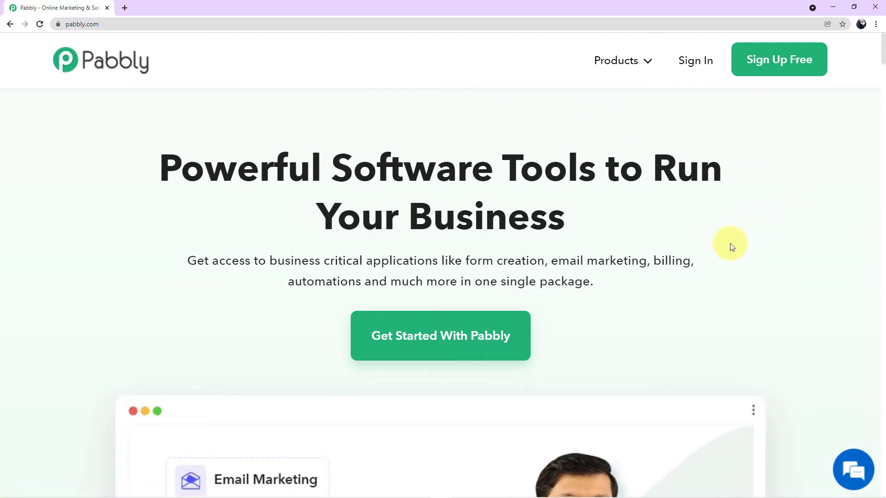
click(637, 65)
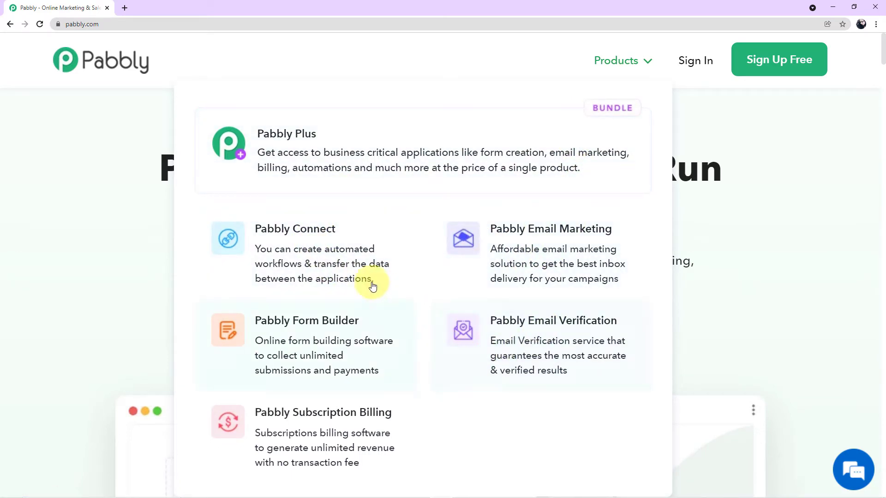
click(341, 269)
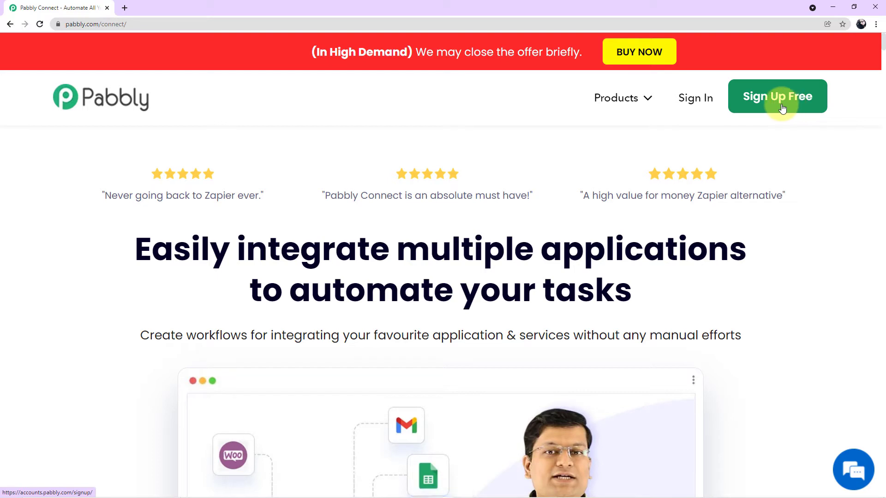
Sign in to Pabbly and launch Pabbly Connect from the All Apps list
click(708, 102)
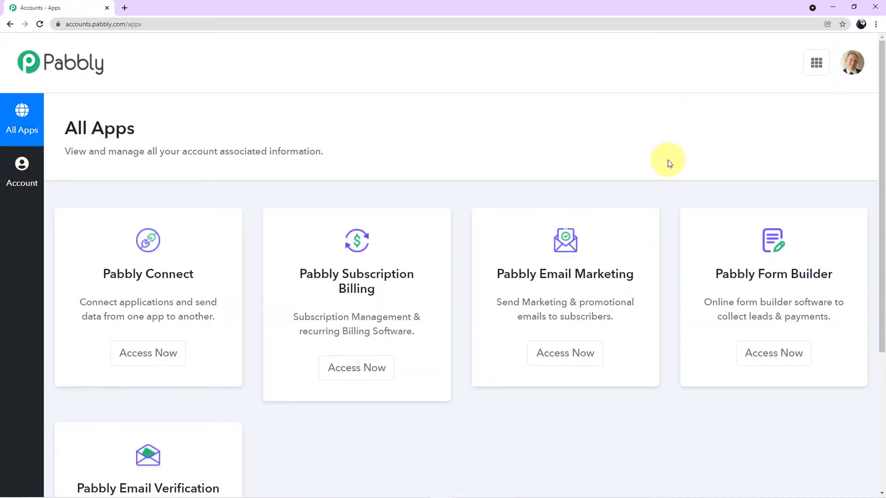
scroll(669, 161, down, 2)
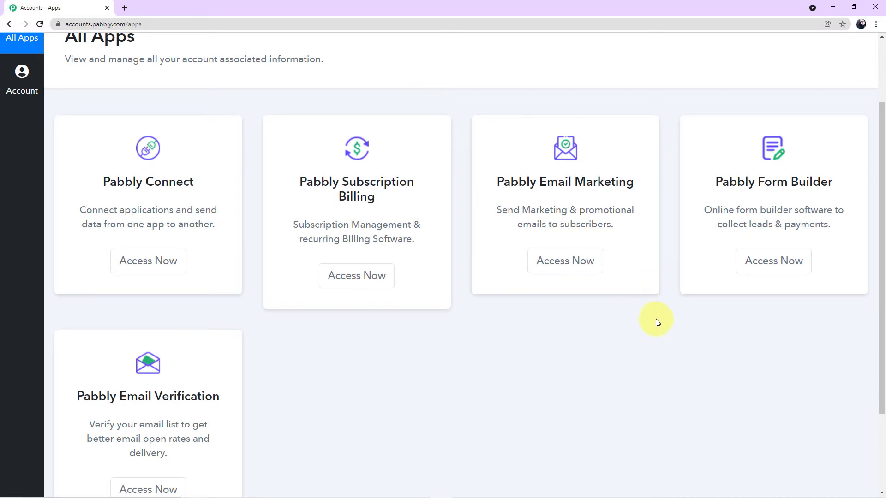
scroll(655, 319, down, 1)
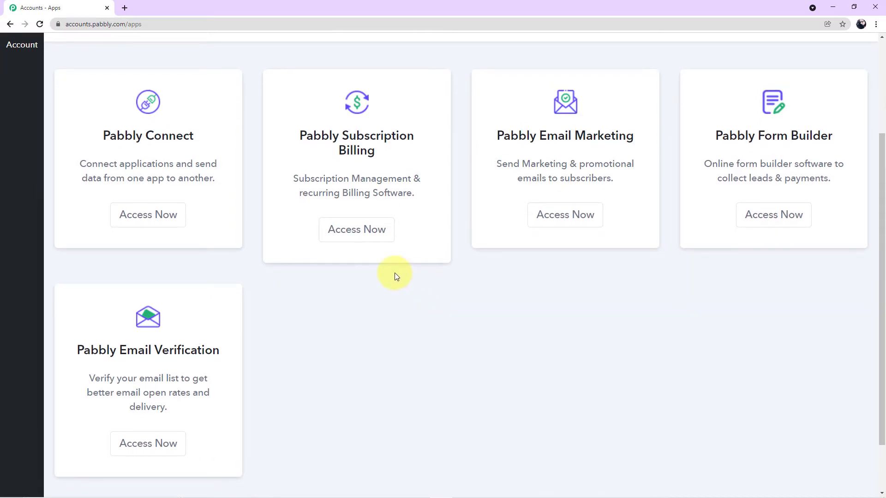
click(178, 223)
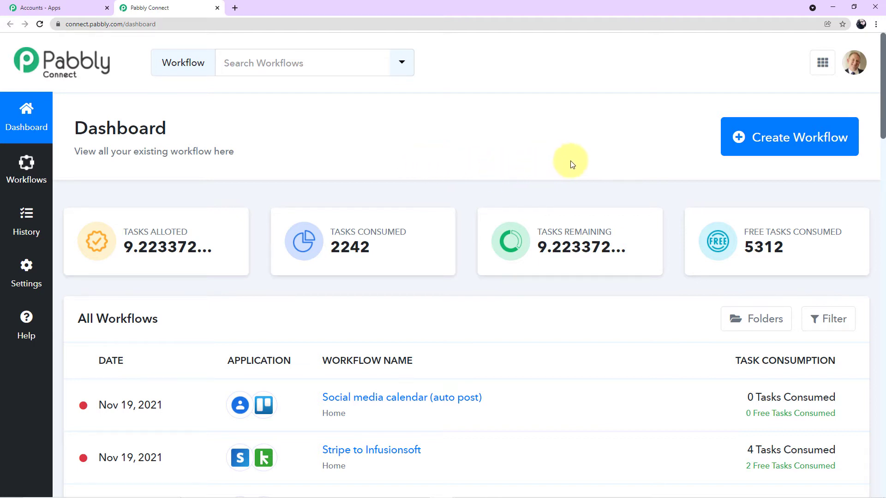
Paste 'Digistore24 to MailerLite' as the new workflow's name and create it
click(799, 152)
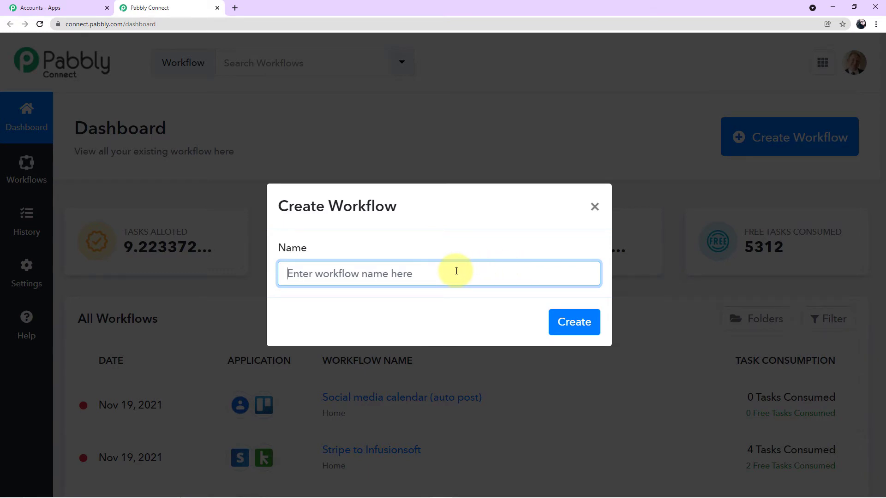
text(Digistore24 to MailerLite)
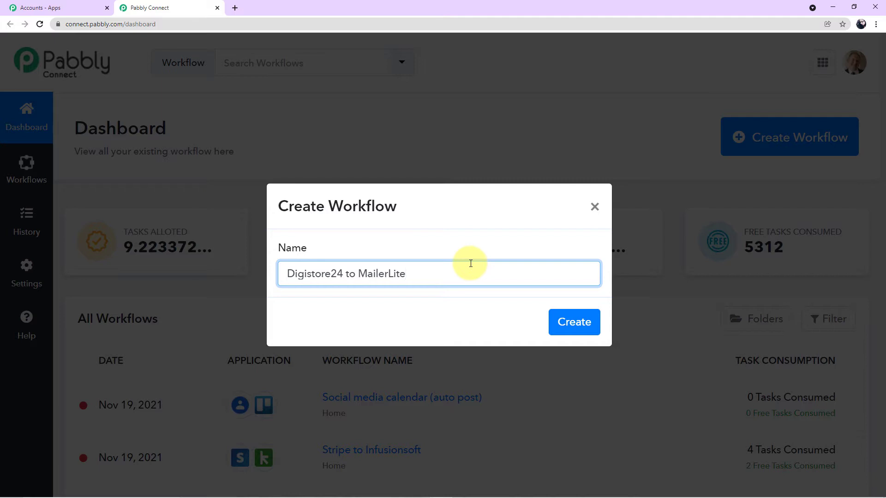
click(572, 321)
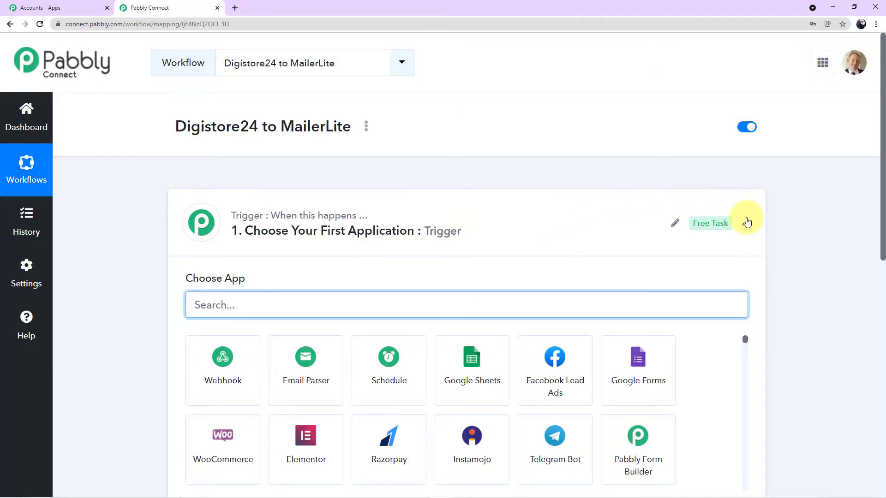
Collapse the trigger step card to show both empty trigger and action steps
click(747, 223)
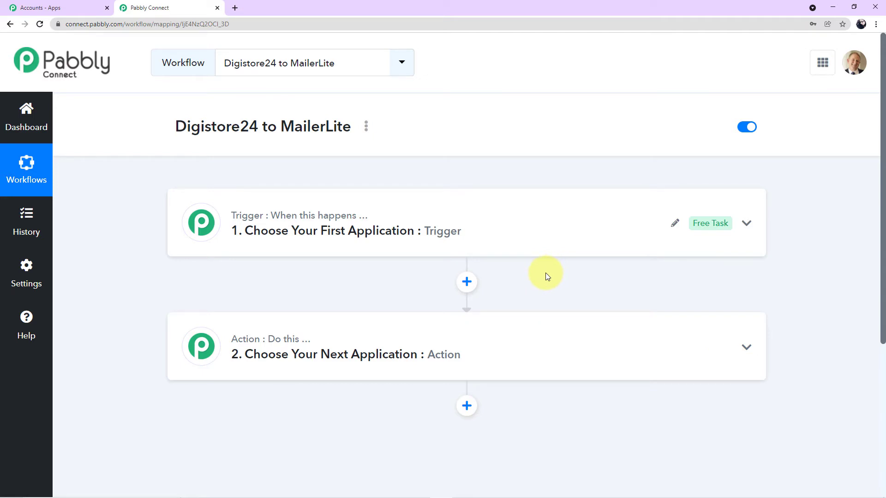
Choose Digistore24 as the trigger app with New Order Event as its trigger event
click(509, 237)
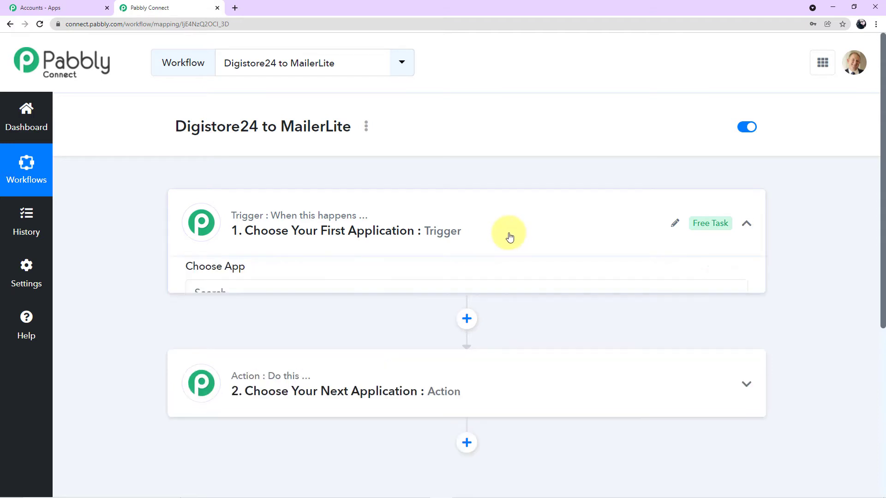
click(394, 307)
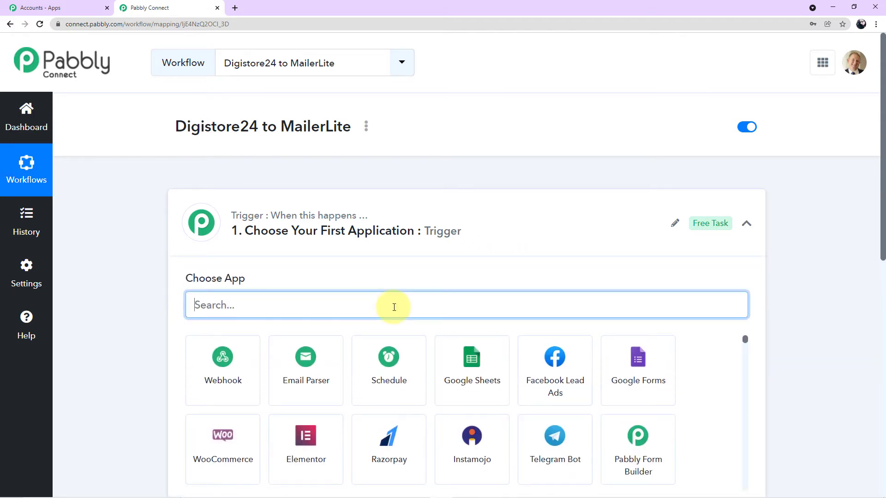
text(digist)
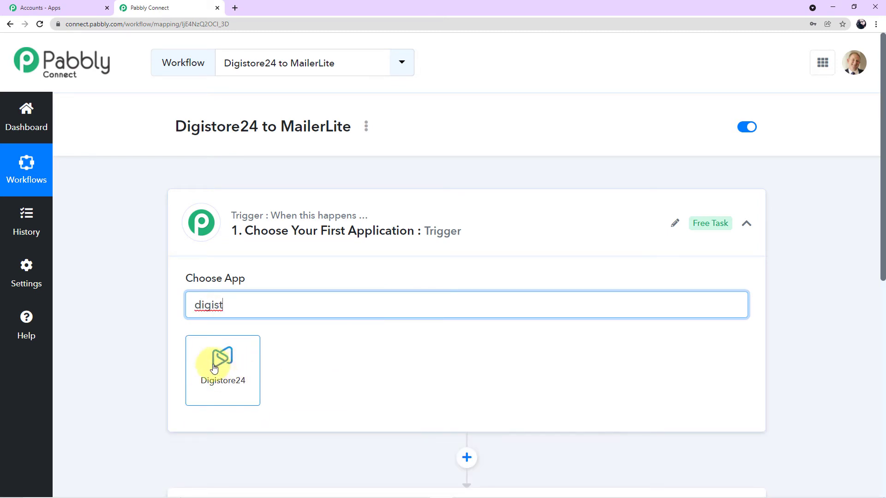
click(242, 375)
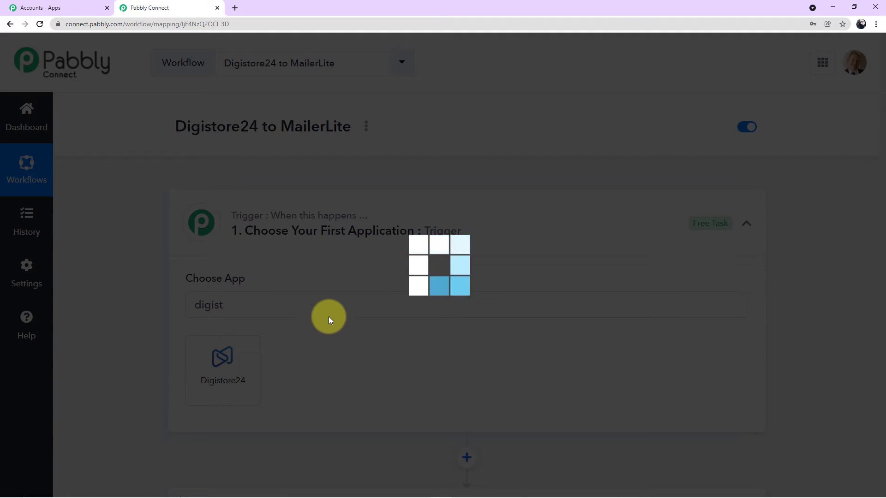
scroll(313, 317, down, 1)
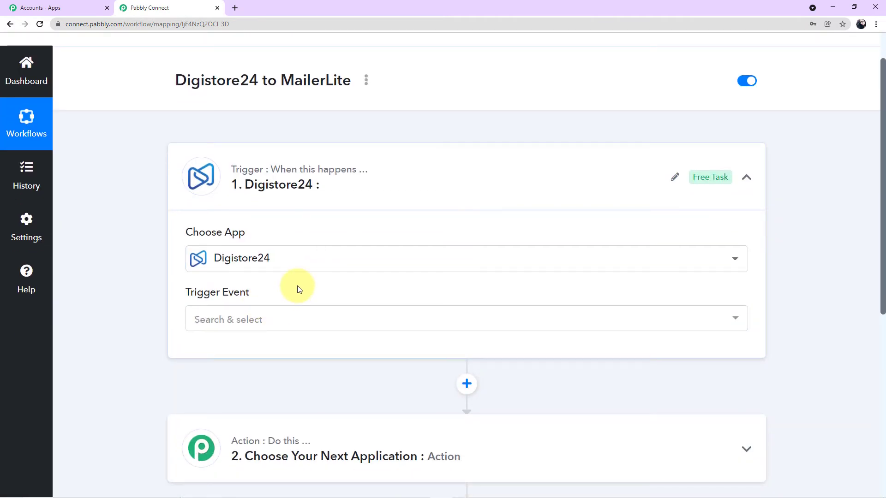
click(736, 317)
scroll(488, 401, down, 1)
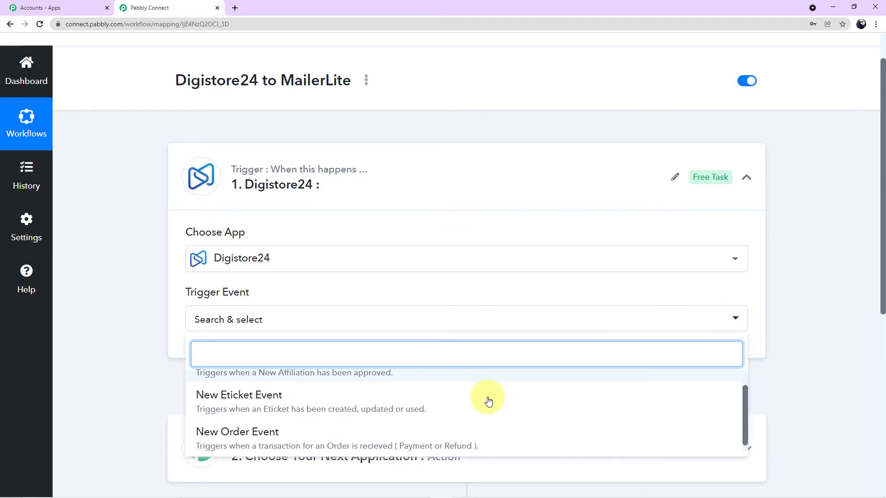
scroll(489, 401, down, 1)
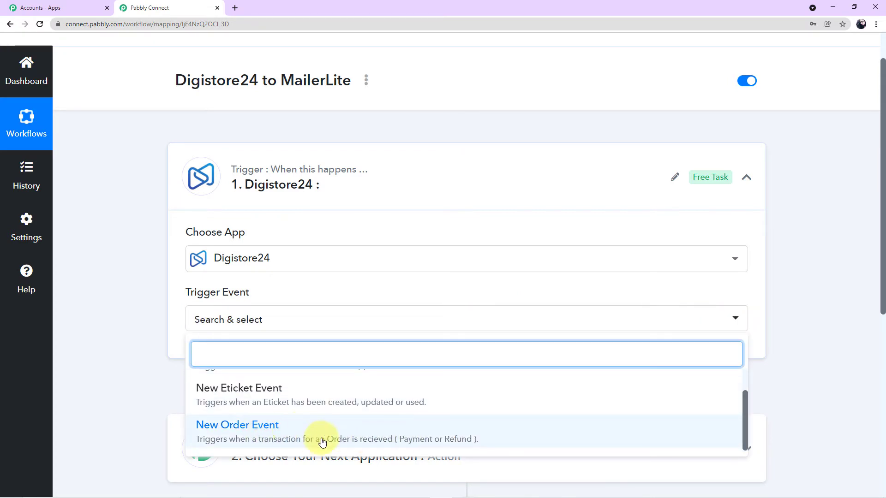
click(274, 438)
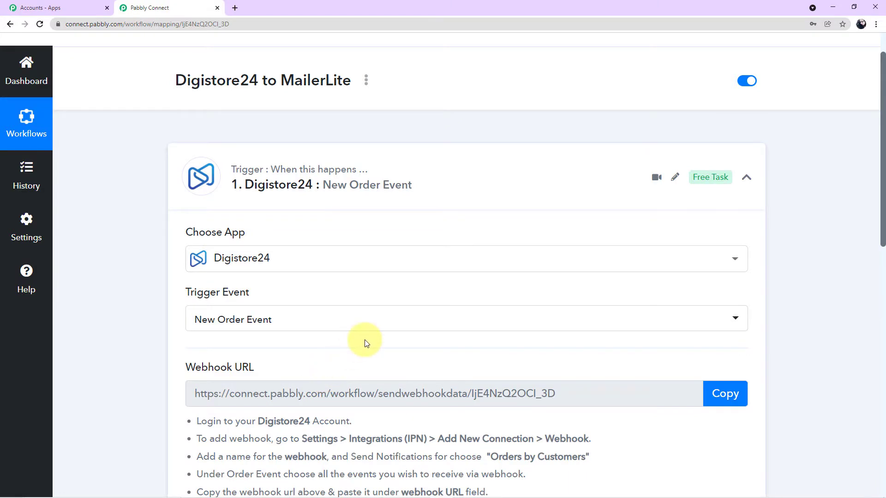
Review the Digistore24 webhook setup instructions, then switch to the Digistore24 window
scroll(365, 344, down, 2)
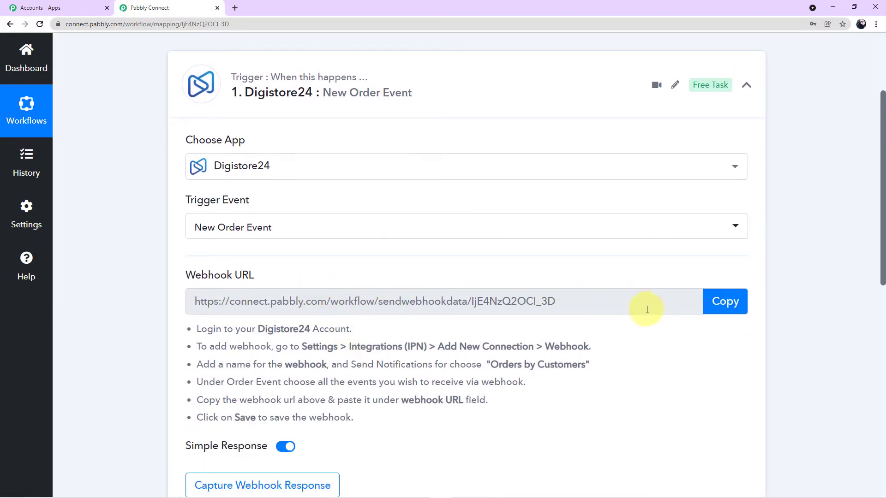
scroll(646, 314, down, 1)
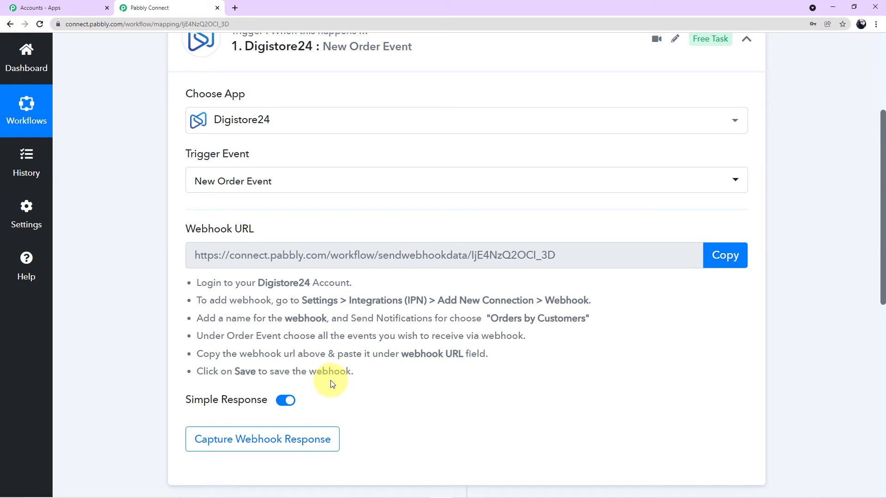
key(alt+Tab)
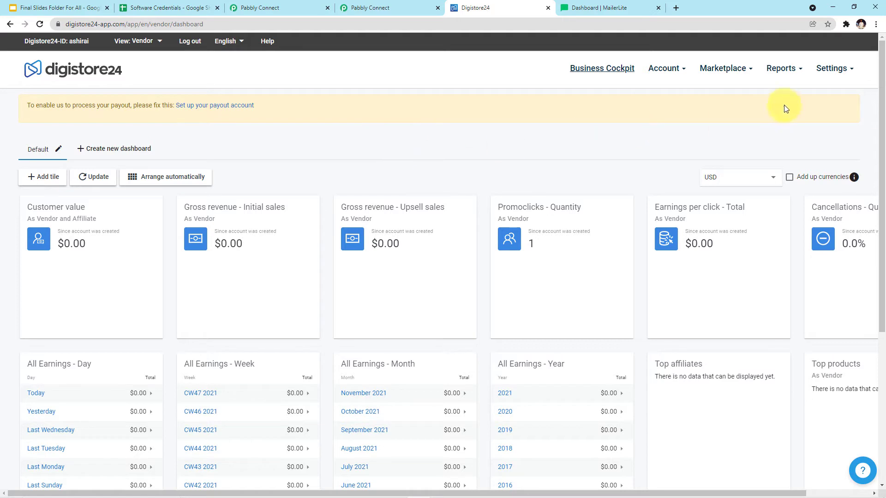
Go to Digistore24's Settings > Integrations (IPN) page listing the 11 existing connections
click(822, 73)
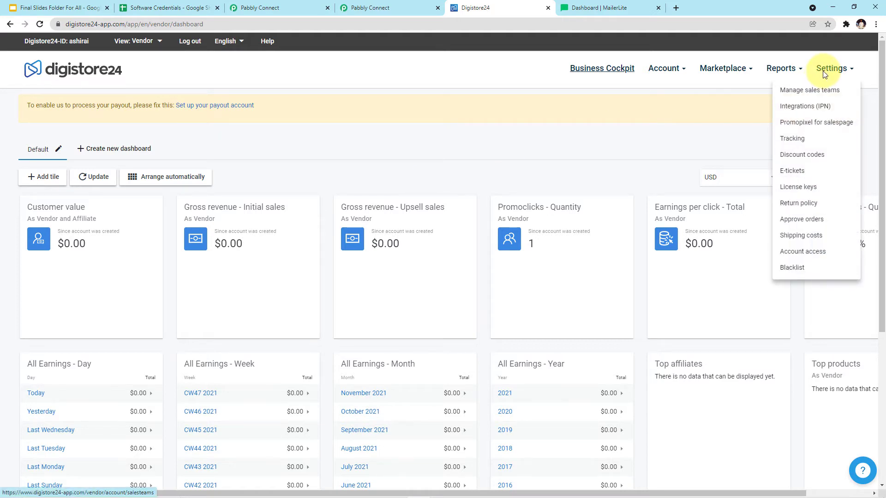
click(812, 109)
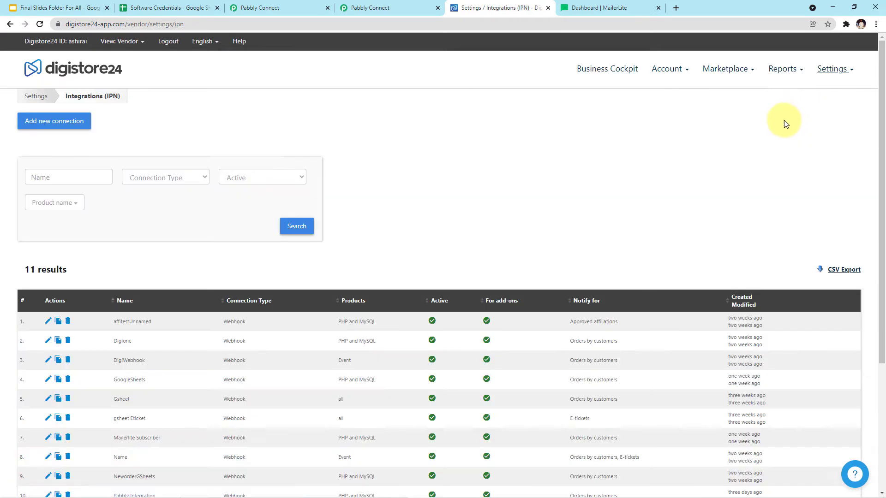
scroll(587, 267, down, 3)
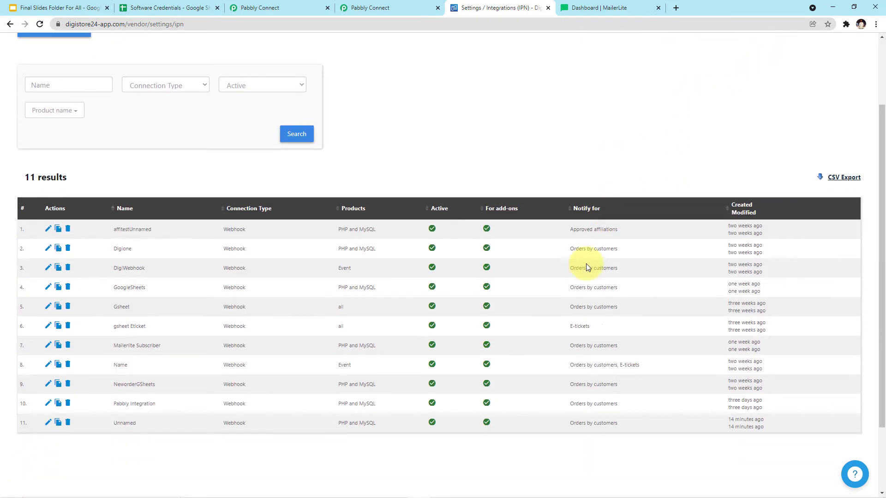
scroll(575, 280, up, 1)
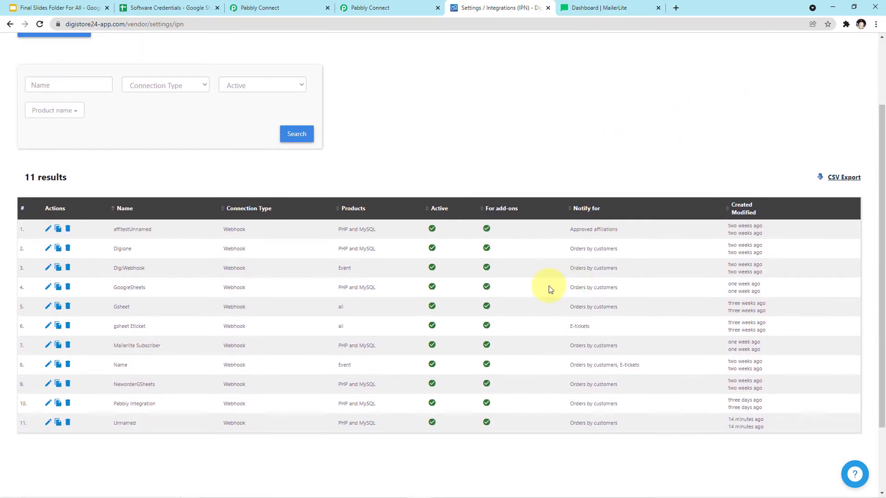
scroll(550, 289, up, 1)
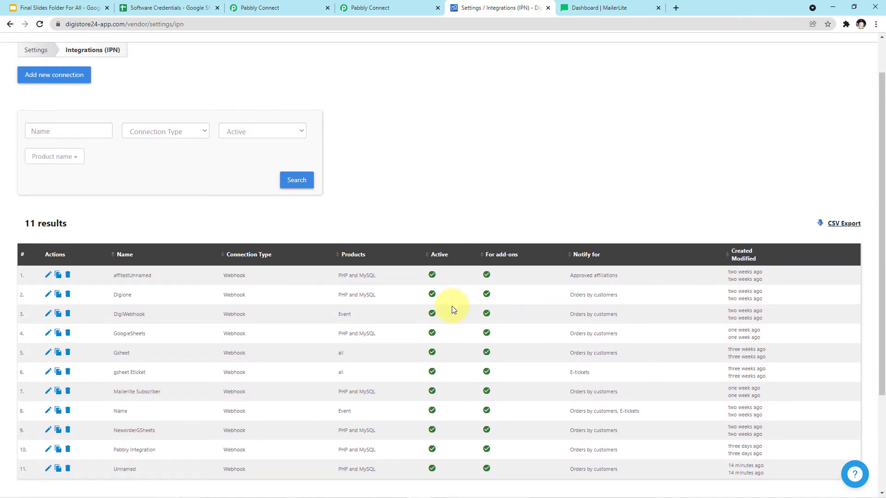
scroll(452, 306, up, 1)
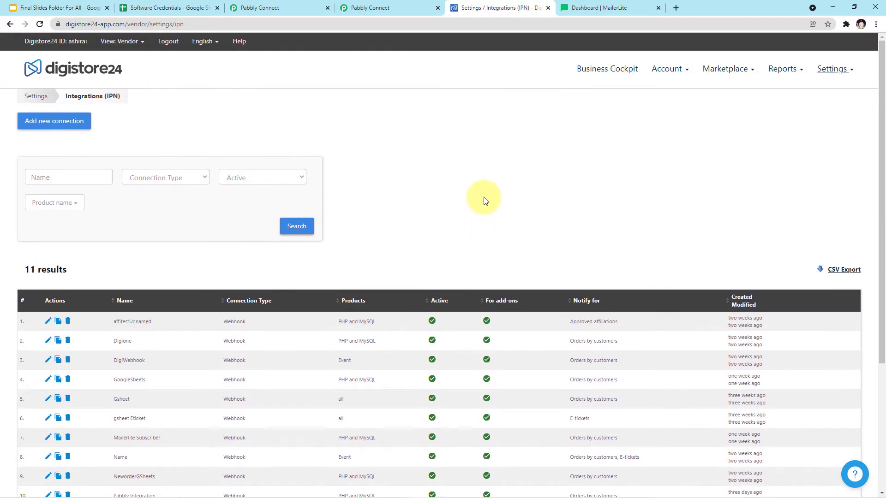
Add a new connection and pick the Webhook type under For pros
click(75, 126)
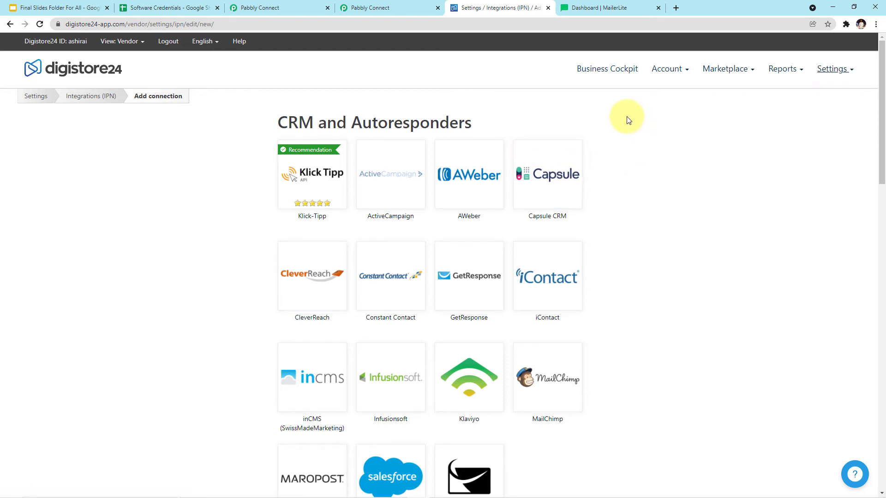
scroll(627, 121, down, 8)
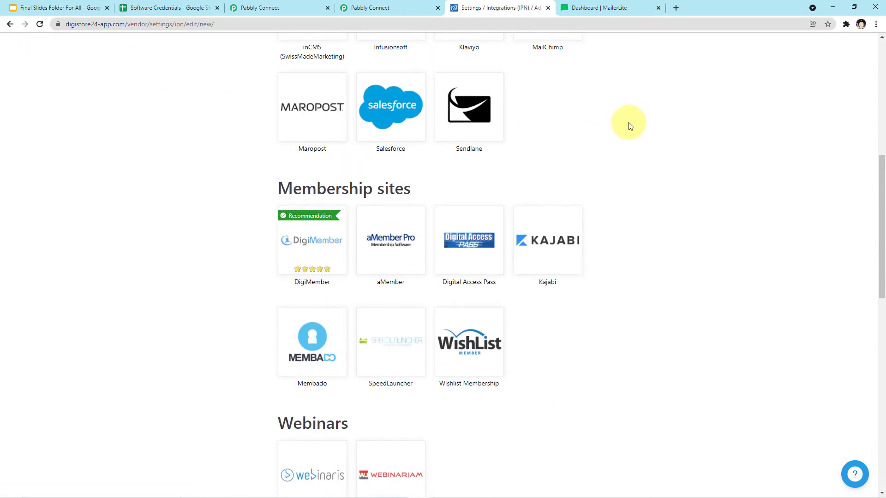
scroll(631, 126, down, 13)
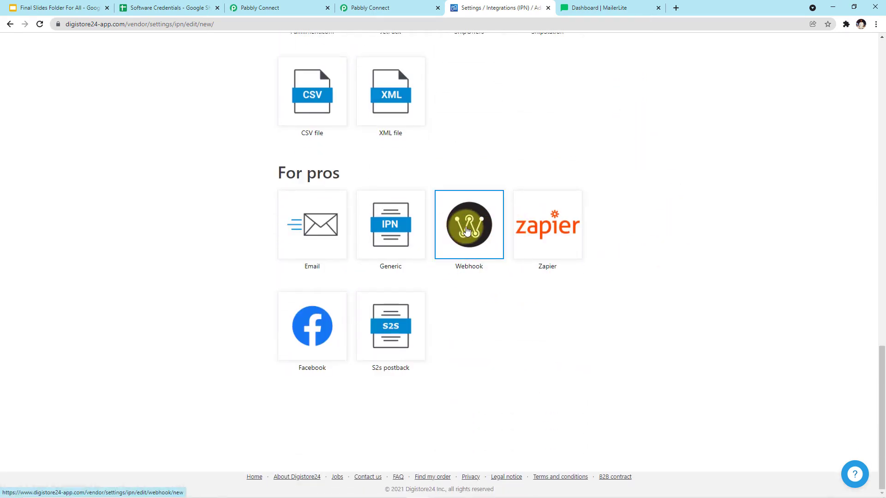
click(467, 230)
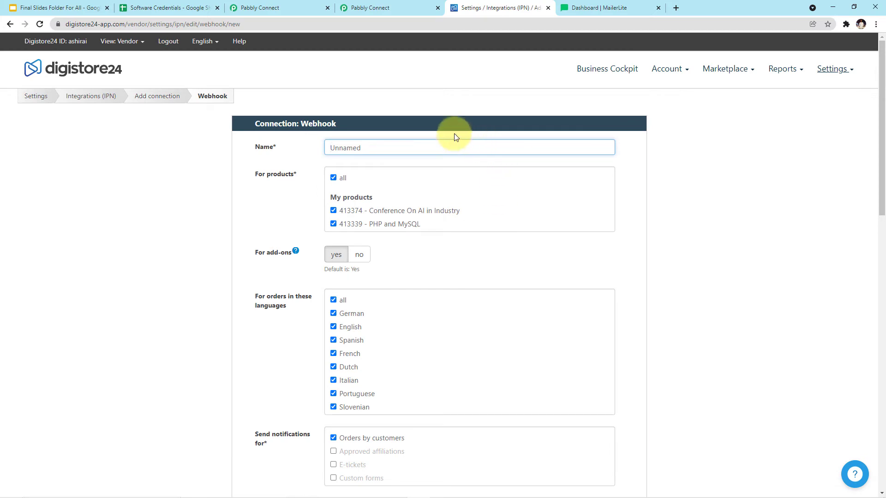
Exclude Conference On AI in Industry so only 413339 - PHP and MySQL stays selected
scroll(171, 303, down, 2)
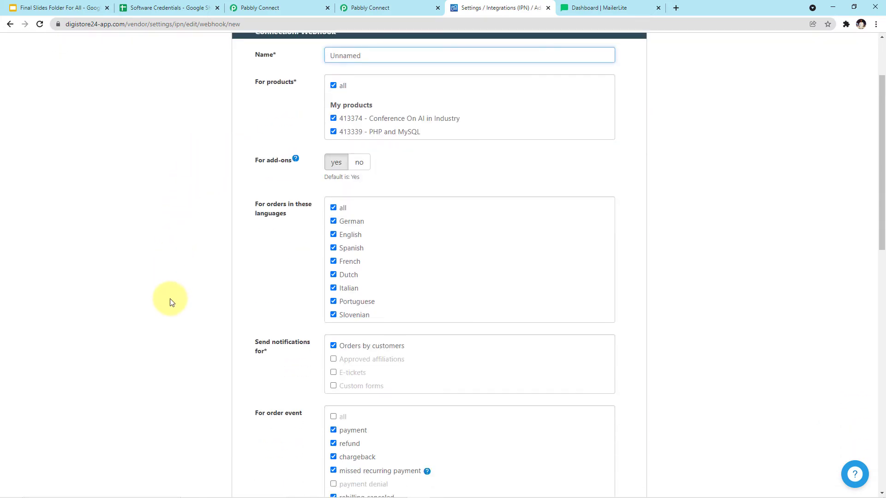
scroll(172, 302, up, 2)
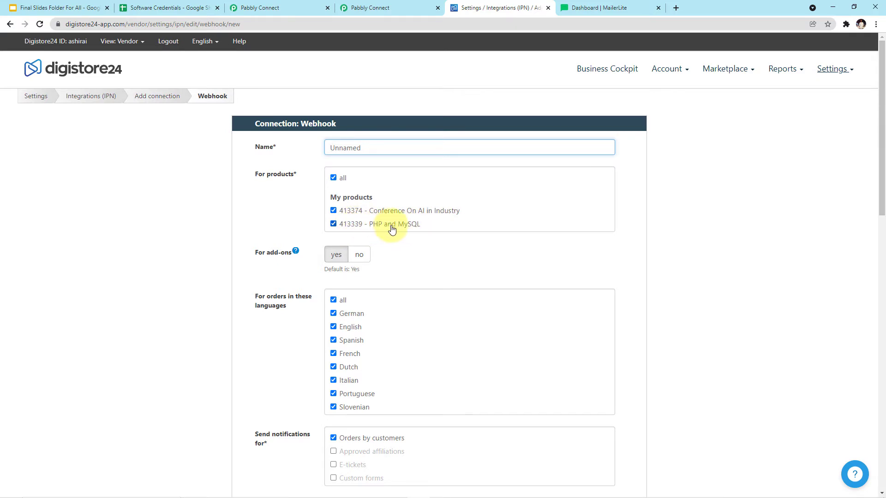
click(333, 212)
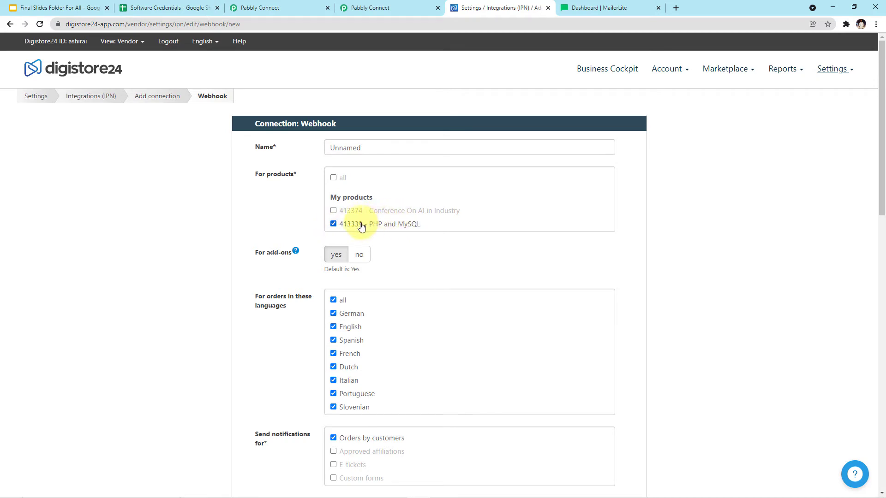
click(333, 178)
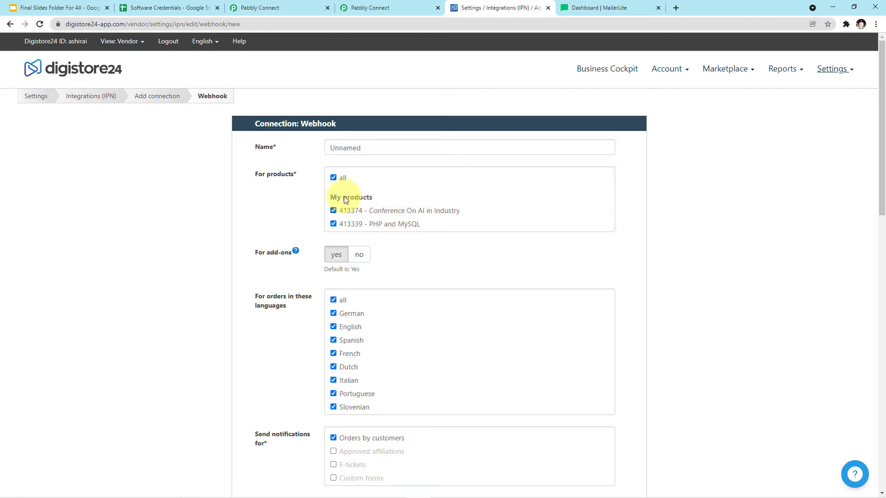
click(333, 211)
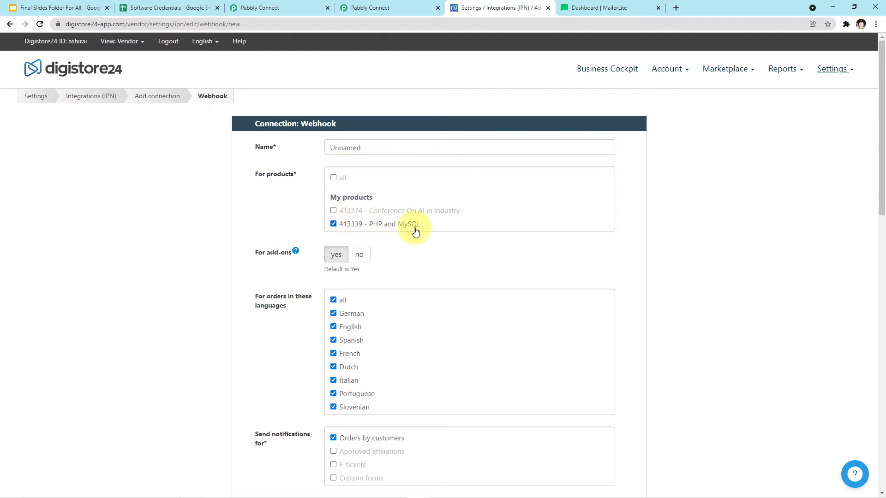
Move down to the Webhook URL field, then go back to Pabbly Connect
scroll(450, 241, down, 1)
scroll(450, 241, down, 1)
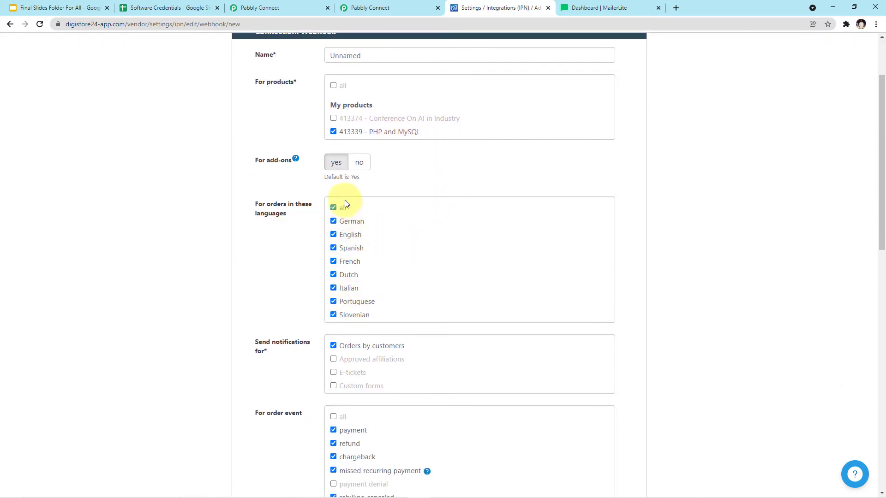
scroll(390, 254, down, 2)
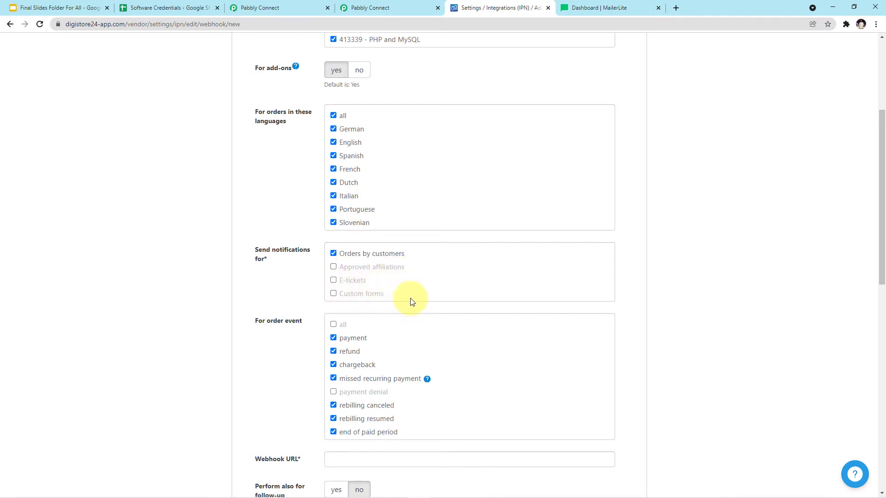
scroll(411, 300, down, 2)
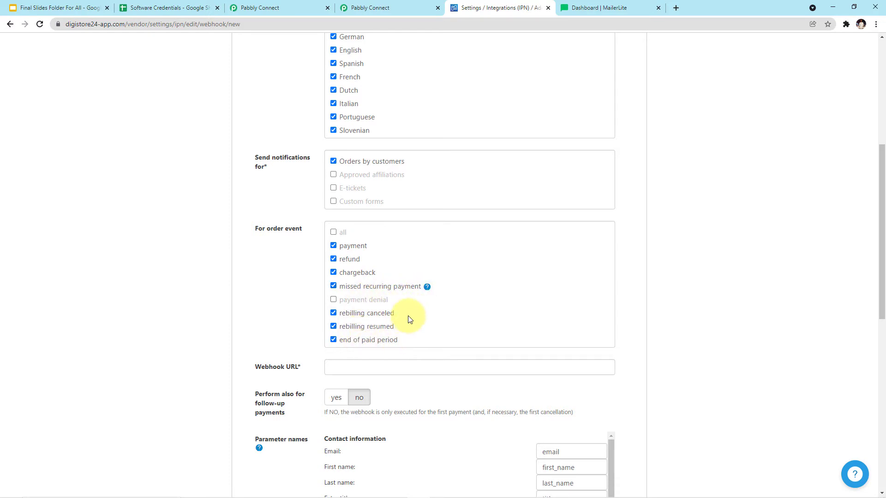
scroll(441, 318, down, 3)
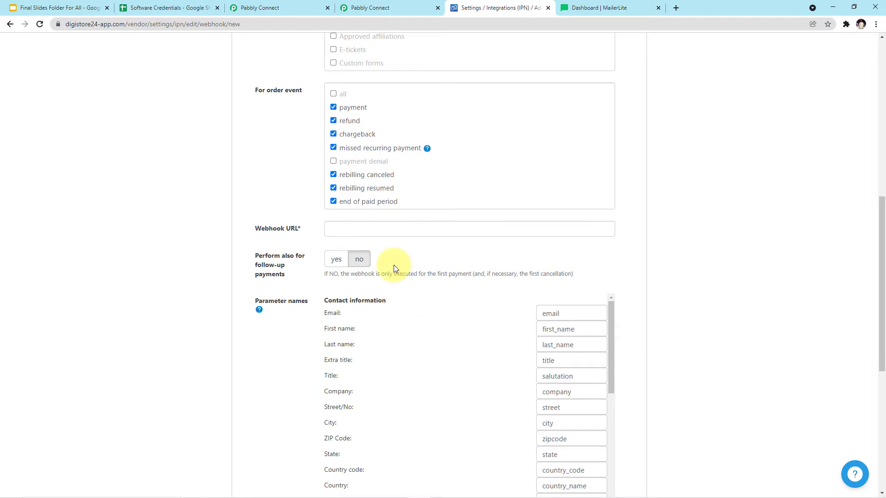
click(390, 227)
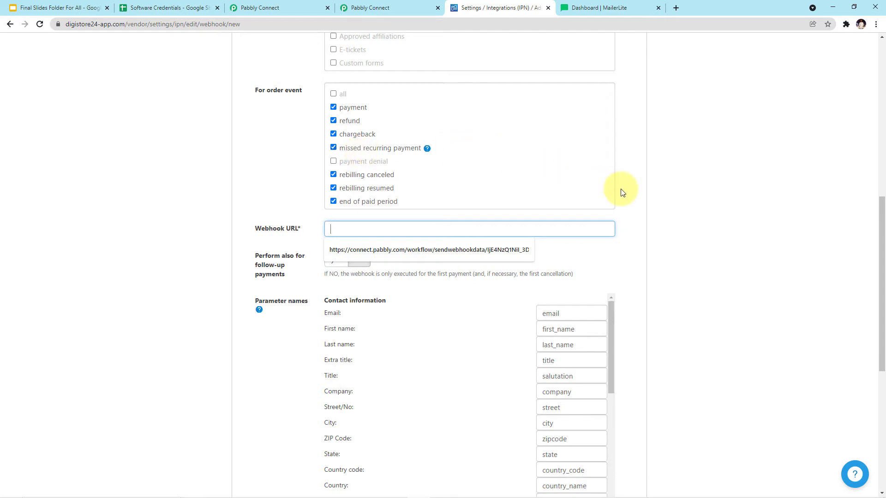
key(alt+Tab)
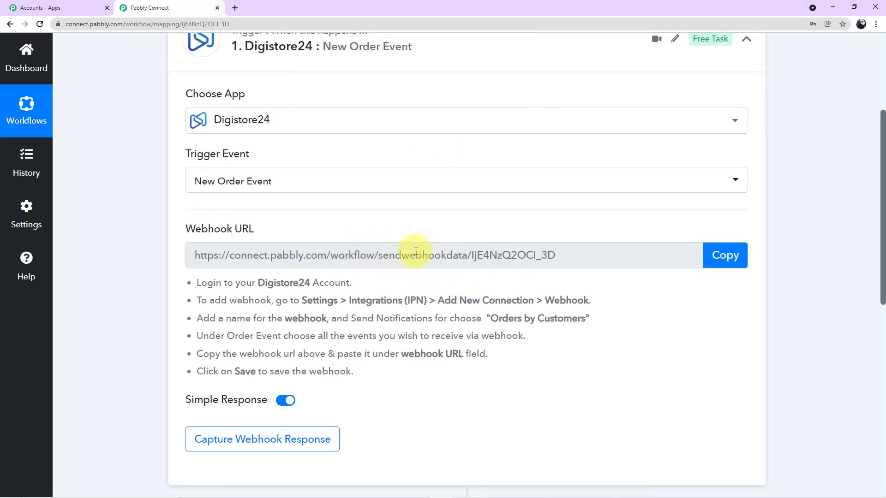
Copy the trigger's webhook URL and return to Digistore24's Webhook URL field
click(732, 257)
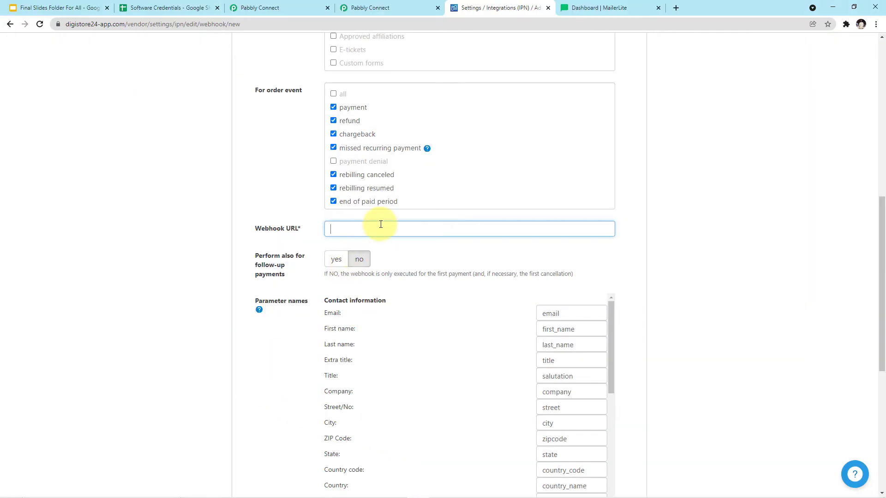
click(378, 226)
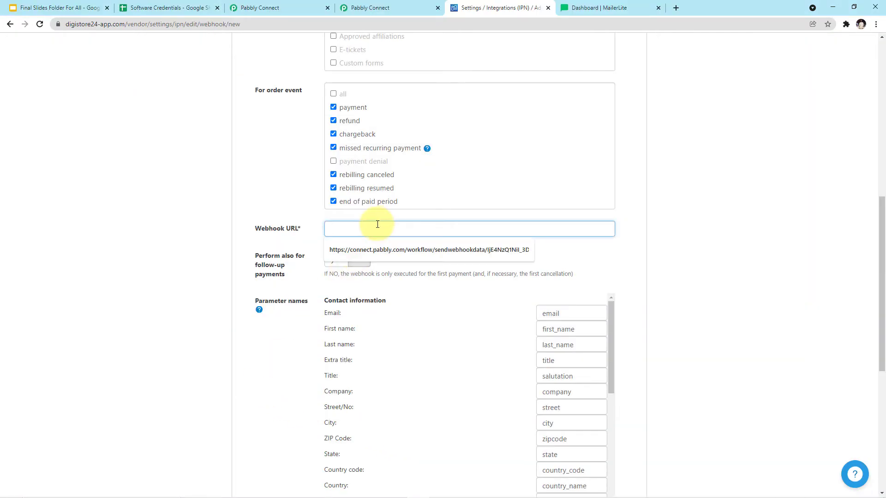
Paste the Pabbly Connect webhook URL into Digistore24's Webhook URL field and save the connection
key(ctrl+v)
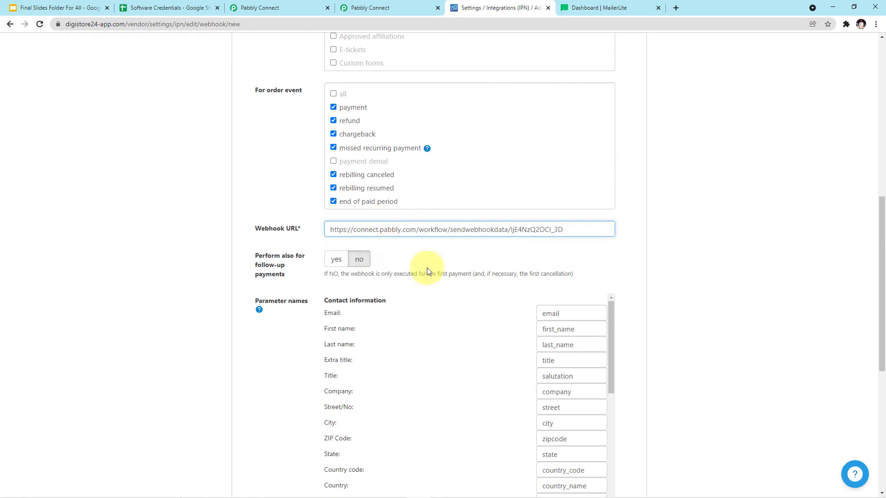
scroll(433, 269, down, 5)
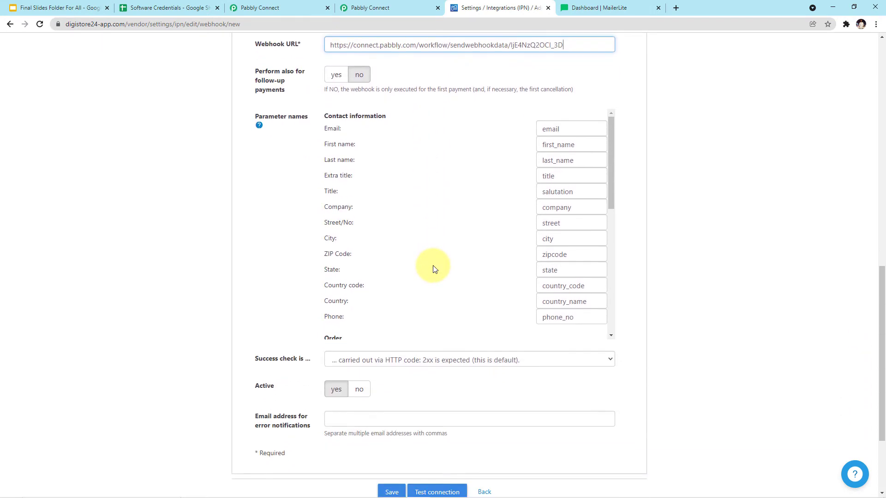
scroll(393, 245, up, 2)
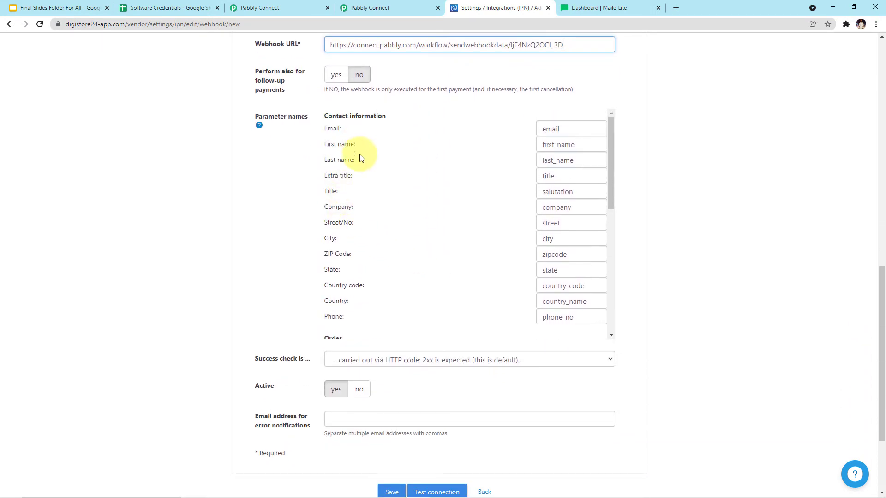
scroll(374, 286, down, 5)
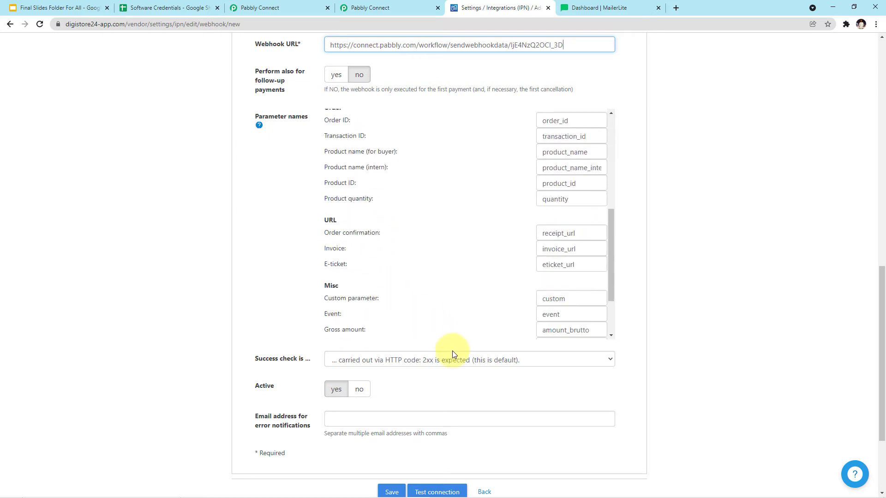
scroll(452, 350, down, 2)
scroll(444, 379, down, 1)
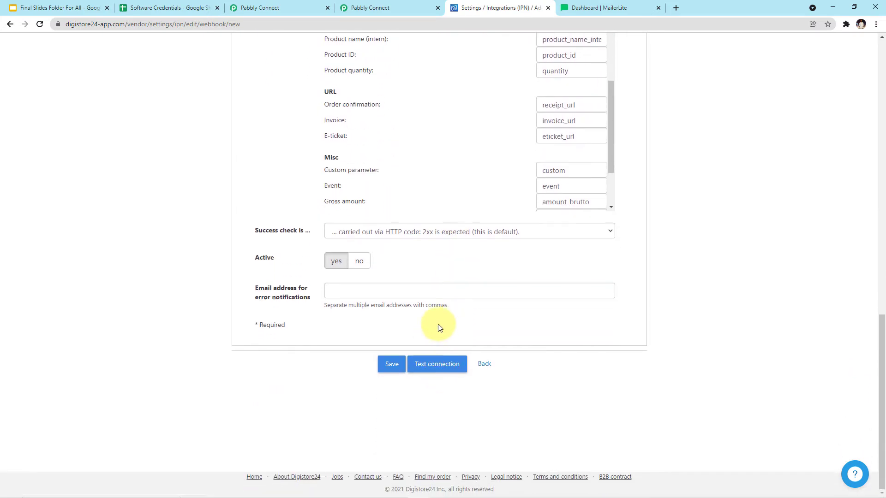
click(397, 369)
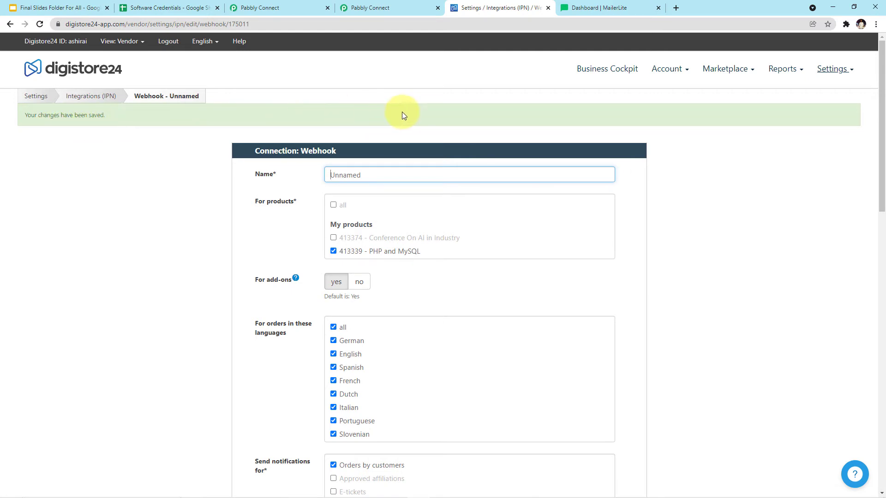
From Account > Products, start a test purchase of the PHP and MySQL product ($37.00)
click(667, 74)
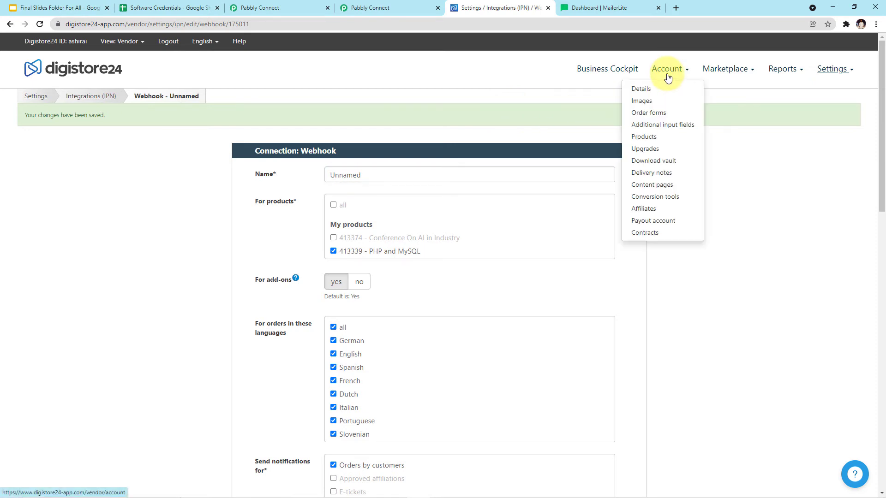
click(656, 137)
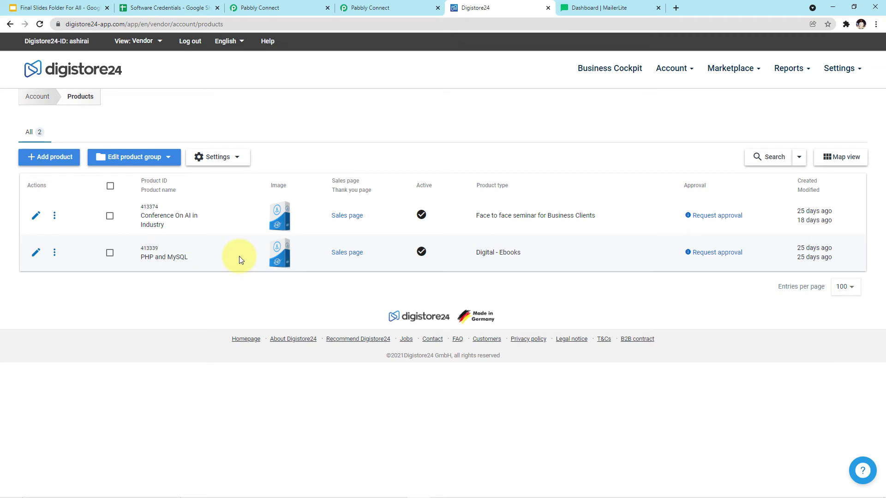
click(55, 253)
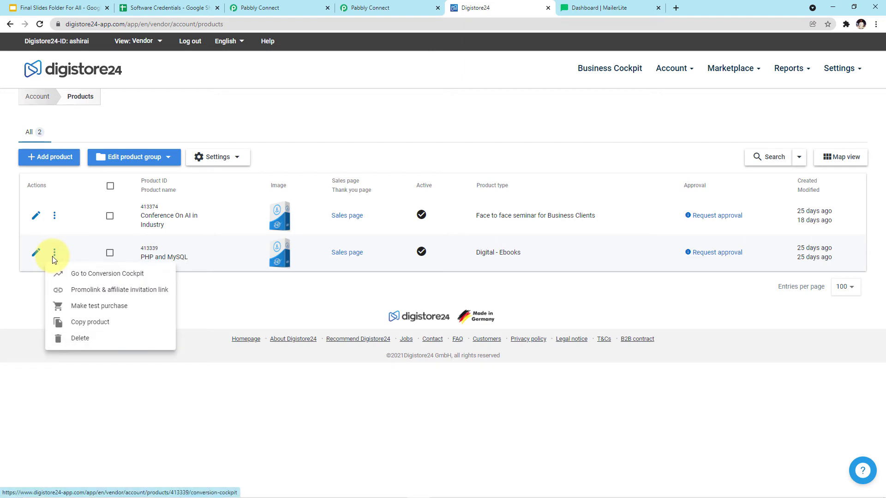
click(100, 307)
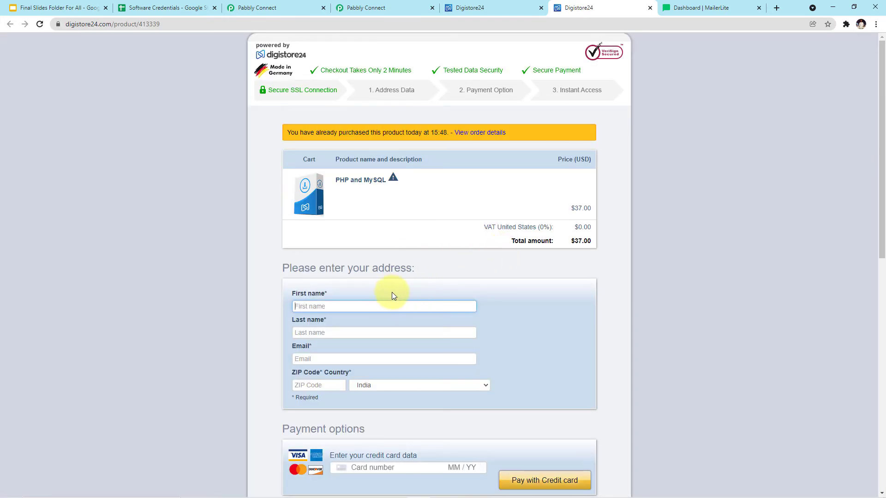
Fill in a test customer's first name, last name, e-mail and ZIP code, then submit via Test payment
scroll(397, 289, down, 1)
click(369, 259)
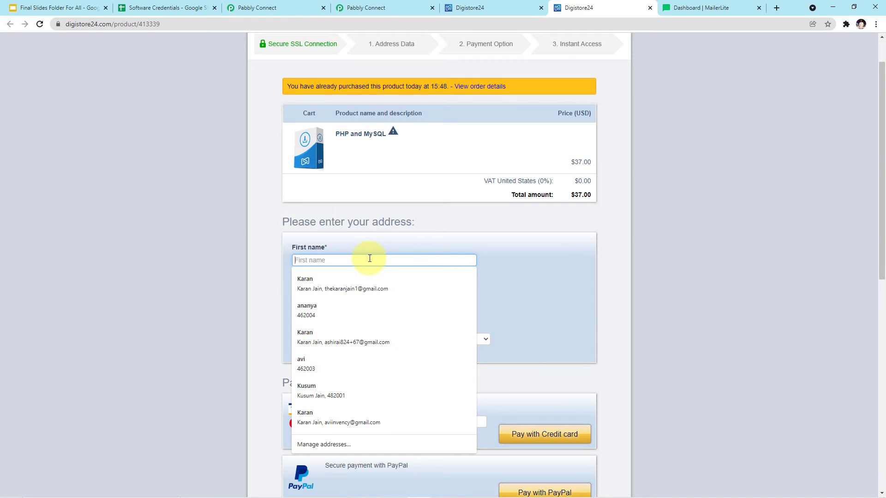
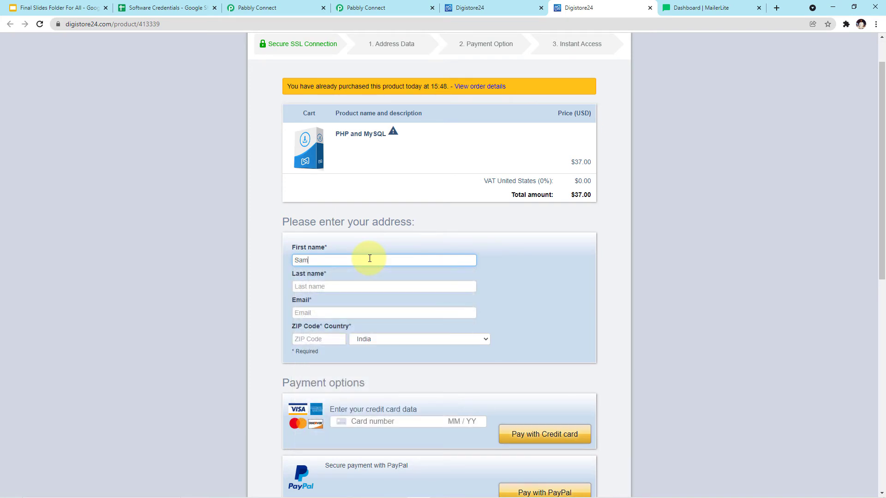
click(349, 291)
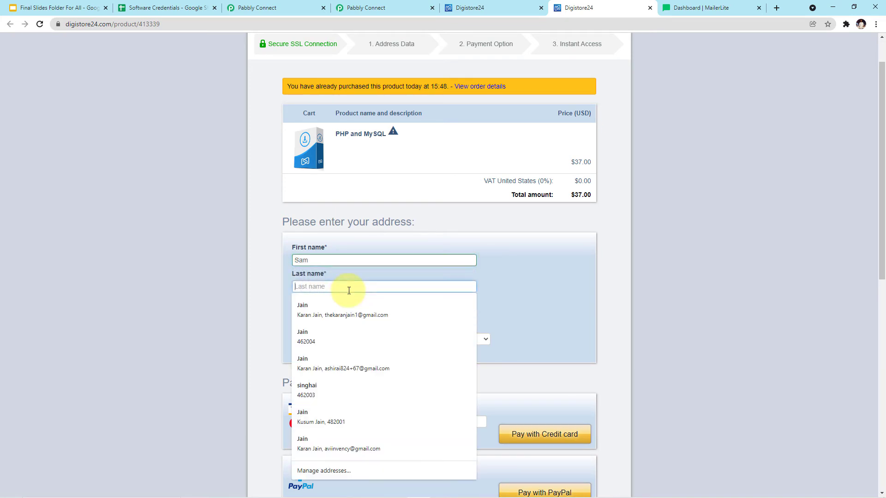
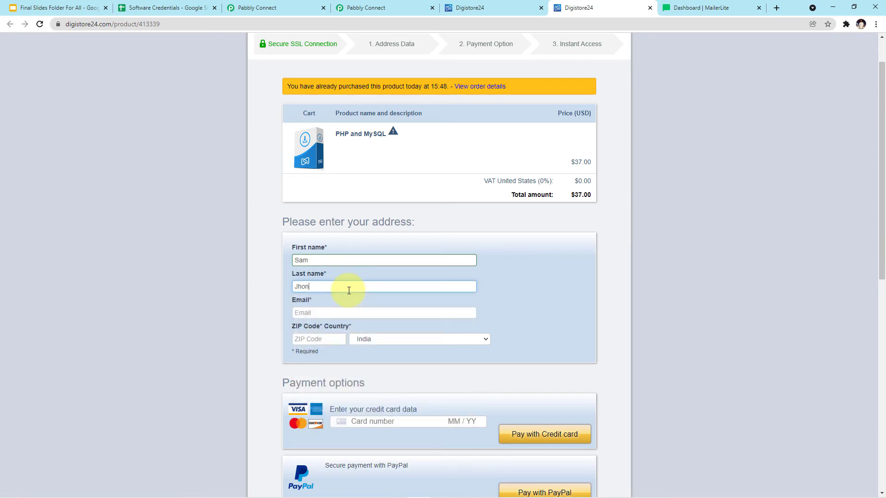
click(340, 311)
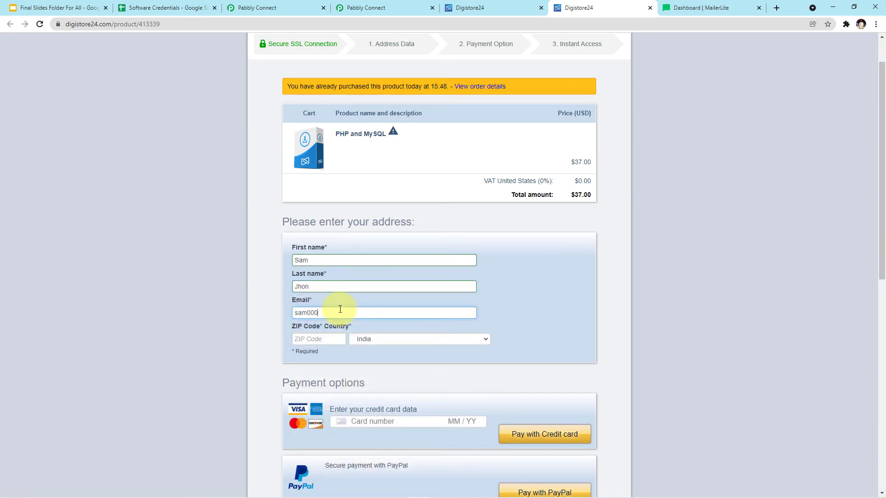
click(323, 339)
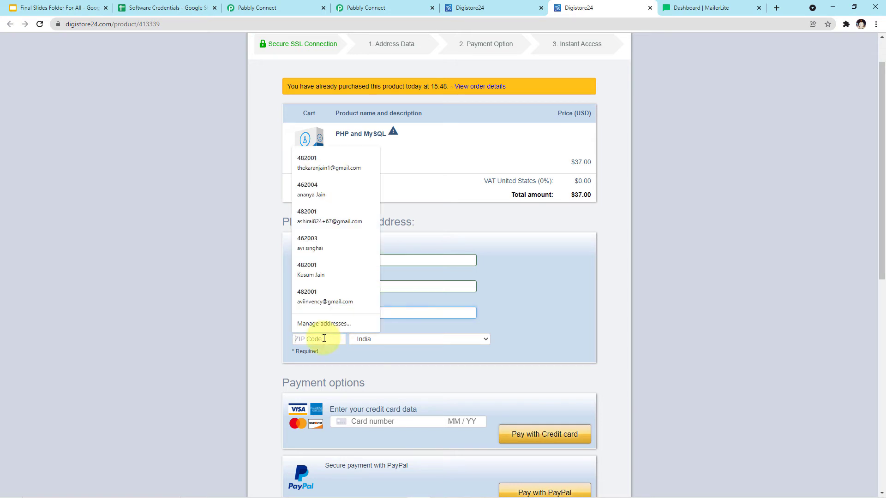
text(4820001)
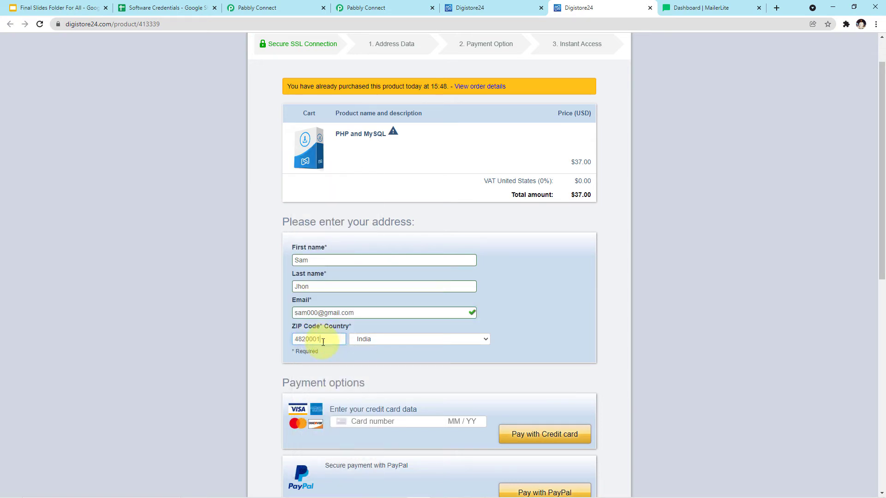
scroll(397, 342, down, 2)
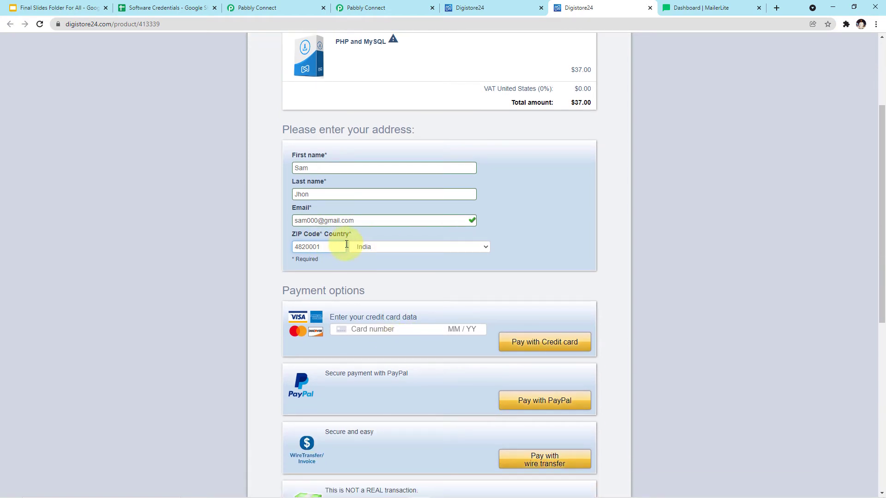
scroll(342, 176, down, 4)
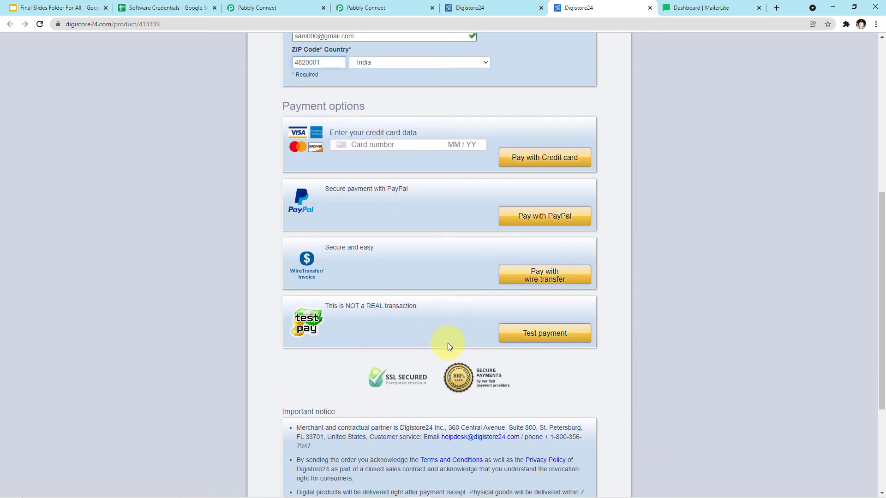
click(529, 337)
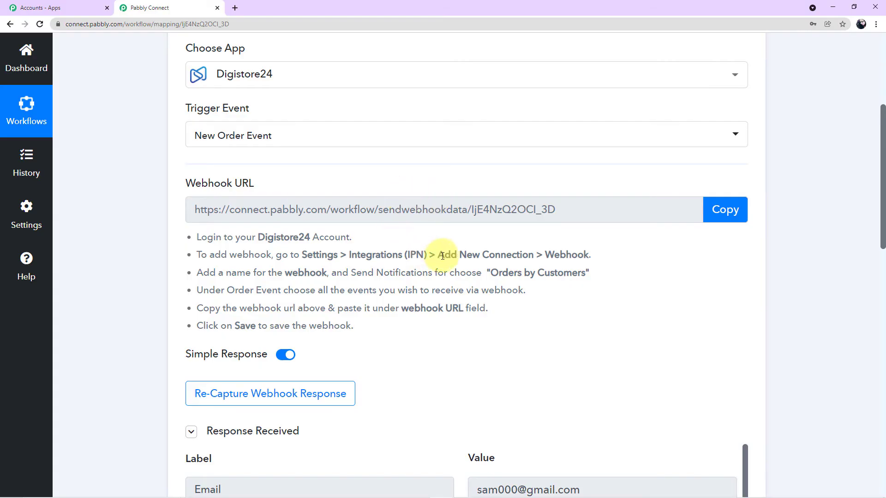
scroll(466, 290, down, 2)
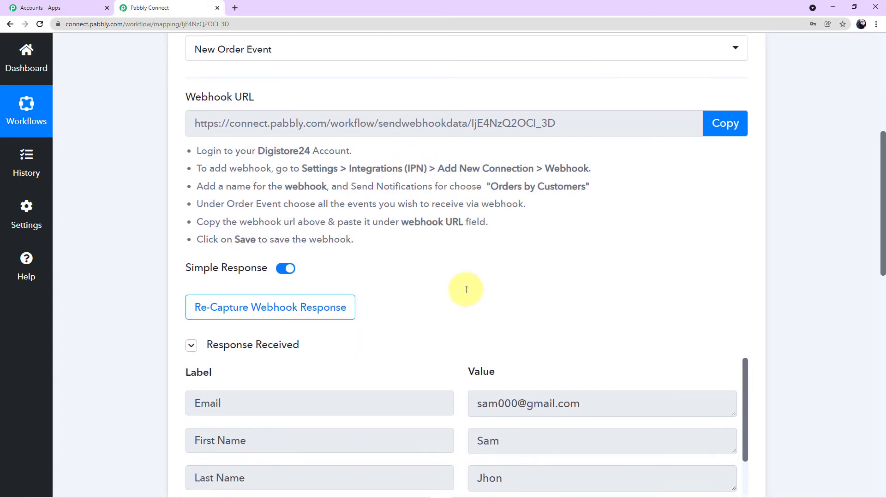
scroll(466, 289, down, 2)
scroll(475, 290, down, 4)
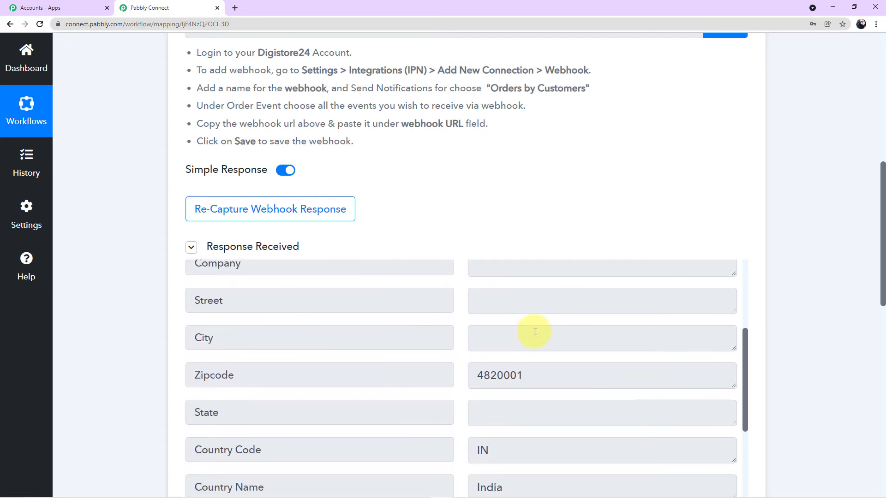
scroll(535, 332, down, 2)
scroll(533, 332, up, 7)
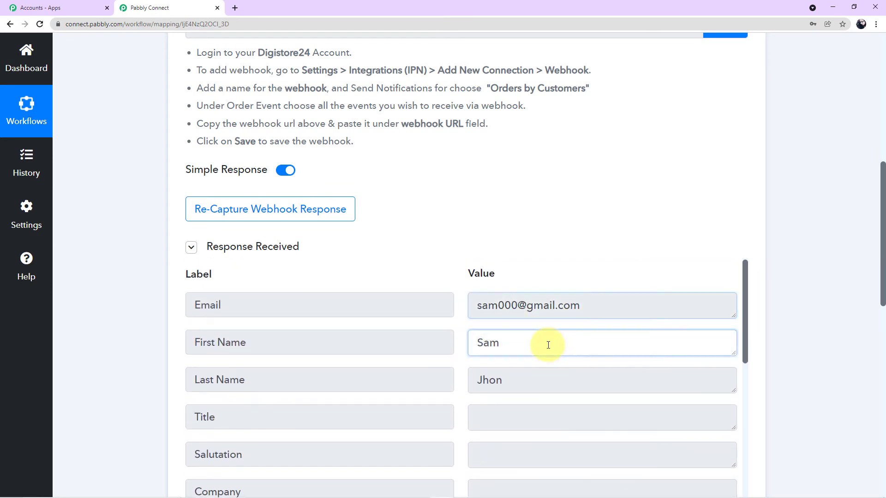
scroll(535, 385, down, 3)
scroll(538, 387, down, 3)
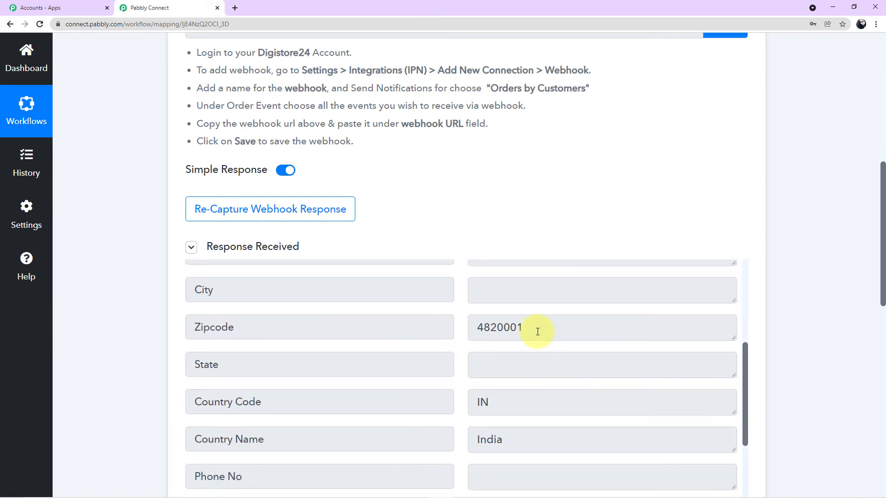
scroll(533, 330, down, 3)
scroll(581, 371, down, 6)
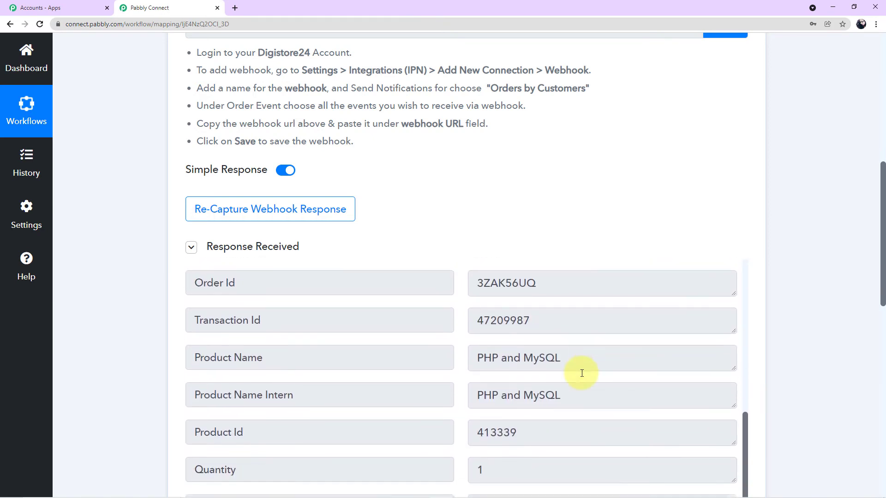
scroll(591, 371, down, 1)
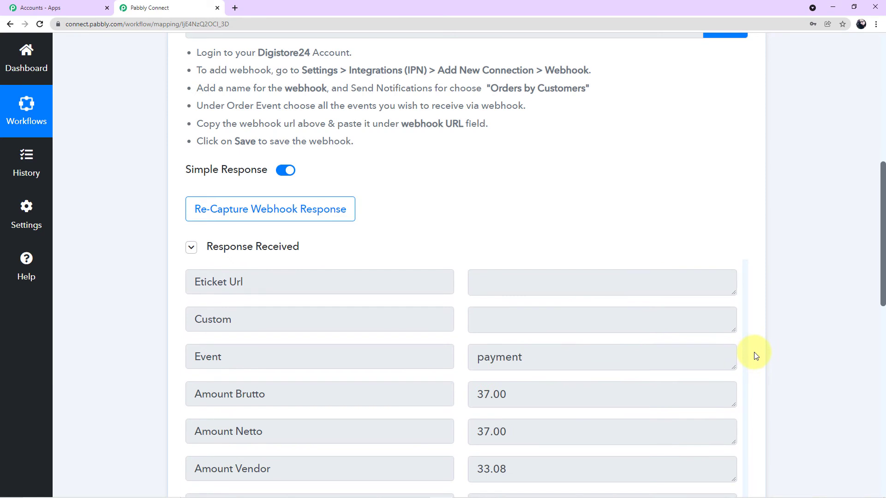
scroll(755, 355, up, 5)
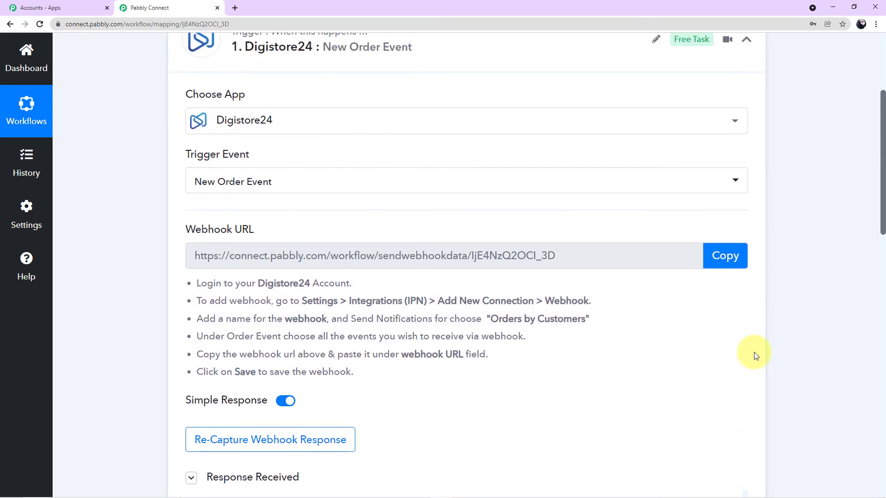
scroll(755, 355, down, 7)
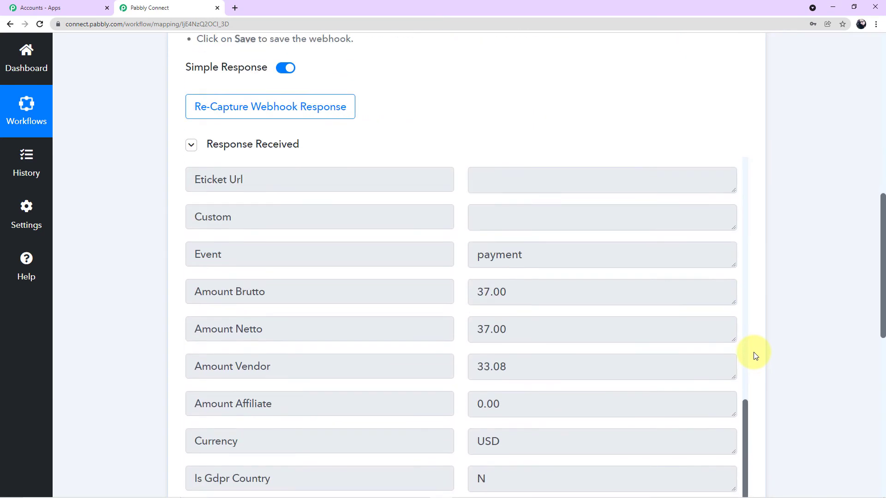
scroll(755, 356, down, 9)
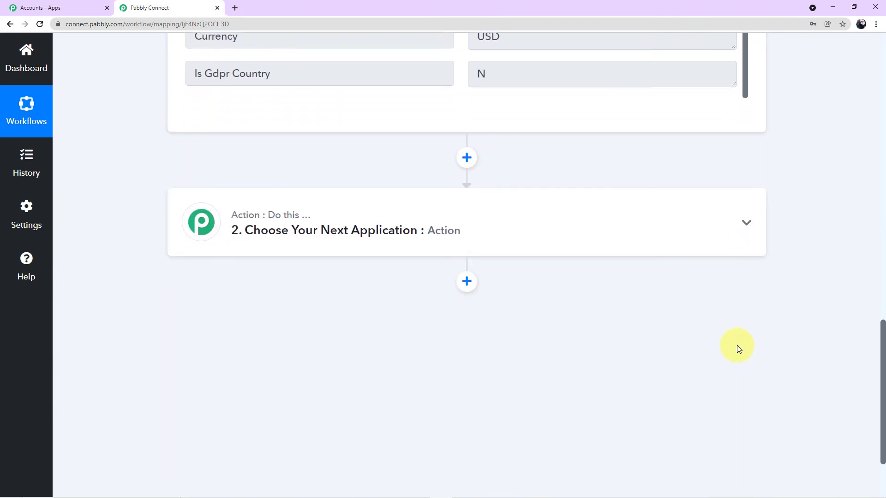
Search 'mailer' and choose MailerLite as the app for the workflow's second step
click(520, 243)
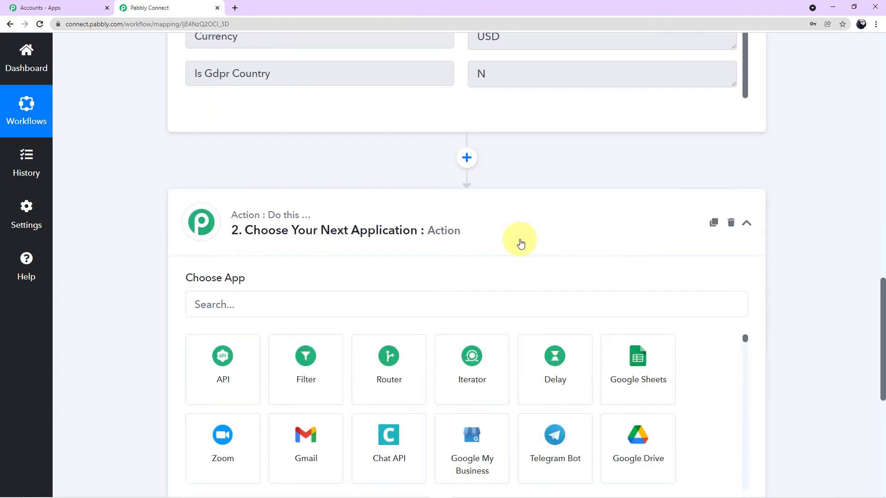
scroll(521, 243, down, 2)
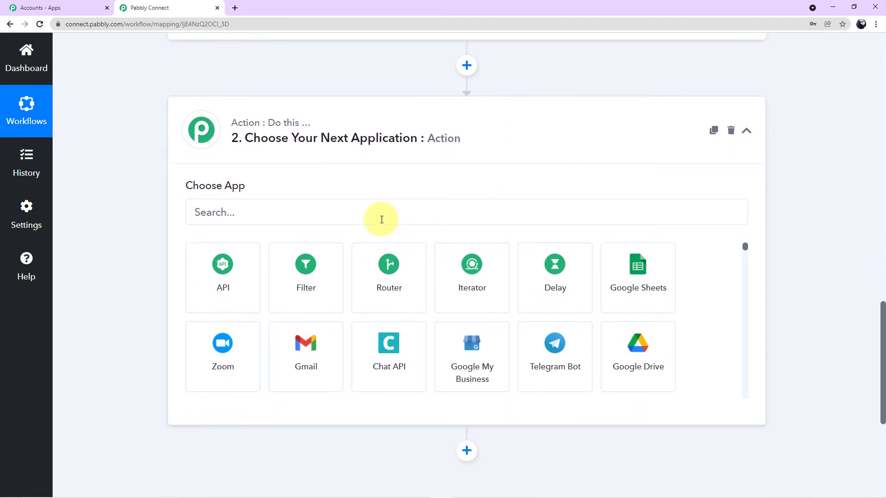
click(382, 215)
text(m)
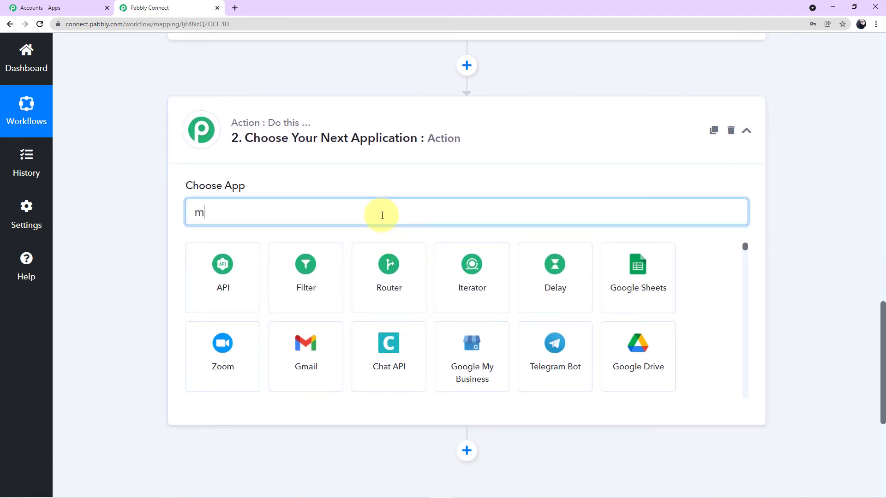
text(ailerl)
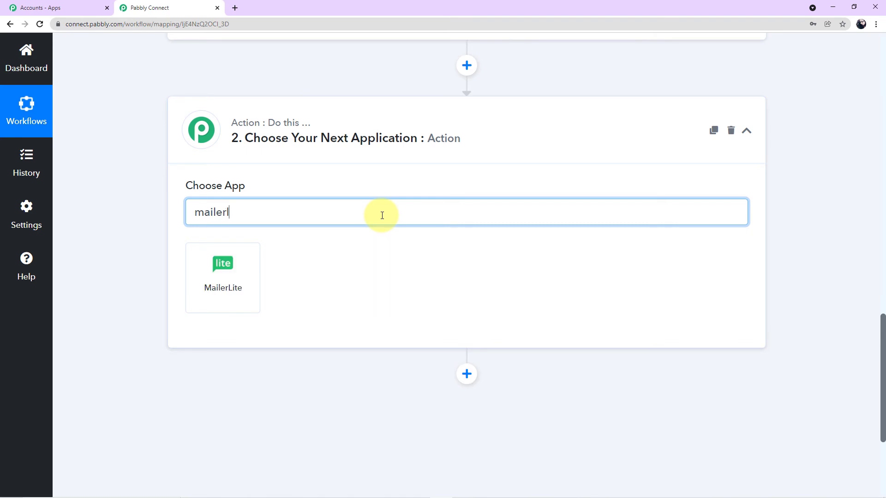
click(241, 288)
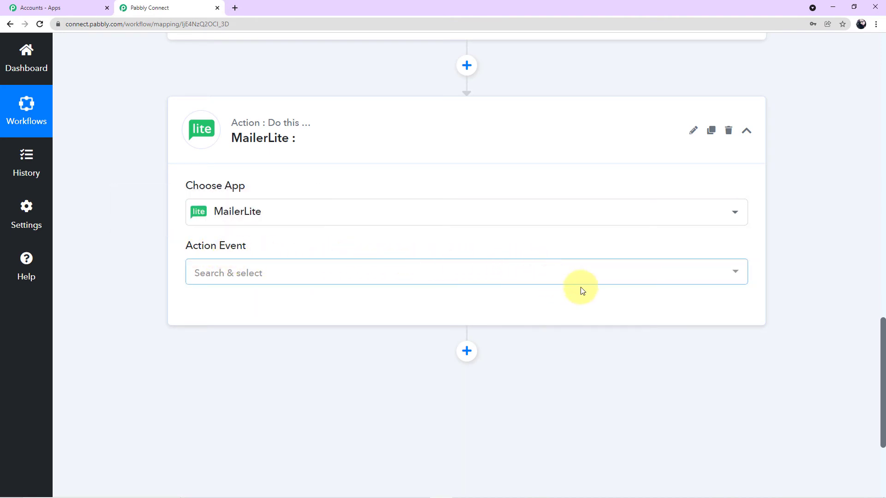
Set the action event to Add or Update Subscriber and start connecting a MailerLite account
click(734, 276)
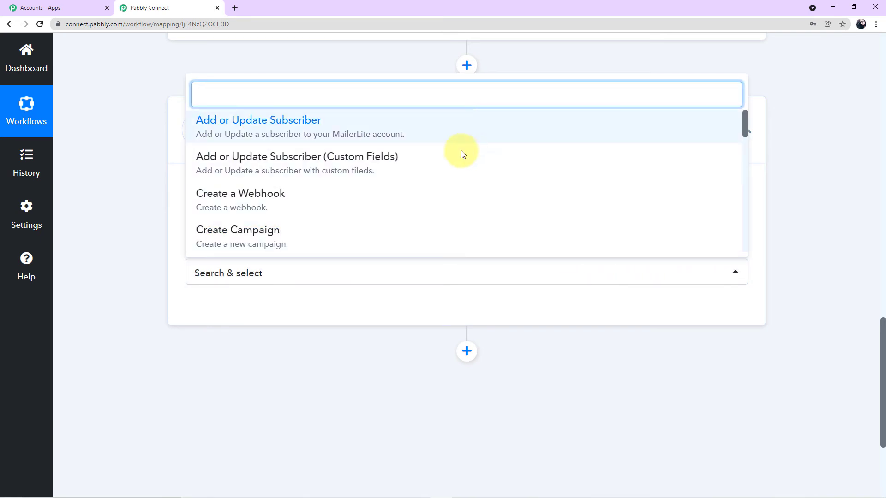
scroll(455, 195, down, 1)
scroll(455, 195, down, 6)
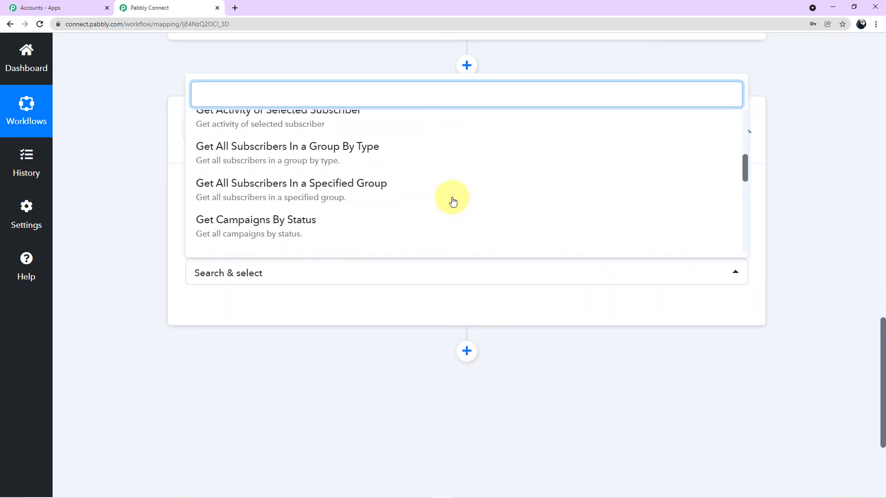
scroll(453, 202, down, 8)
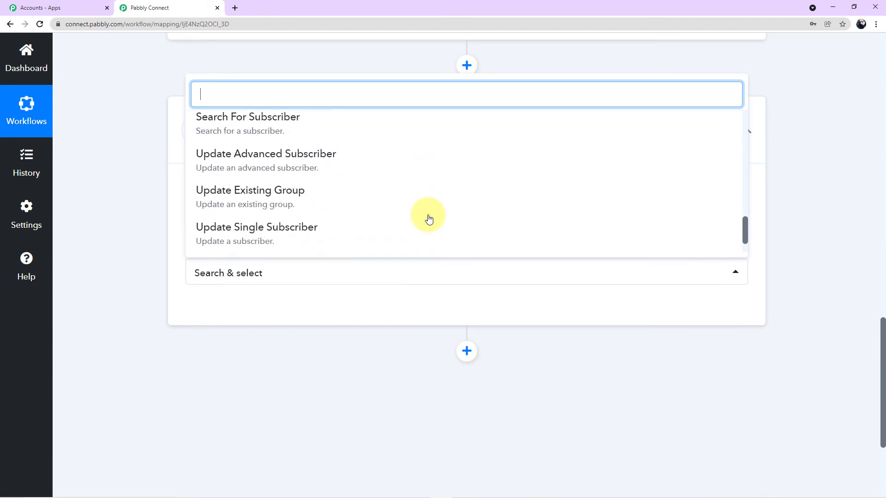
scroll(429, 218, down, 2)
scroll(429, 218, up, 15)
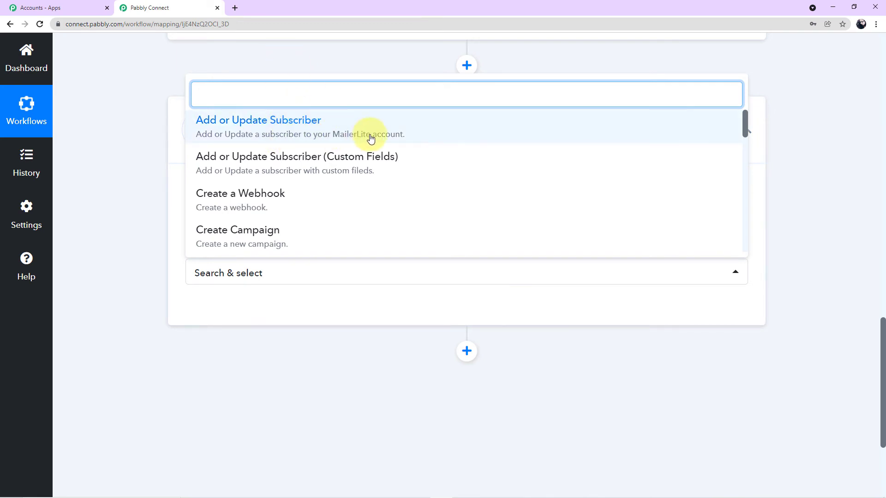
click(300, 130)
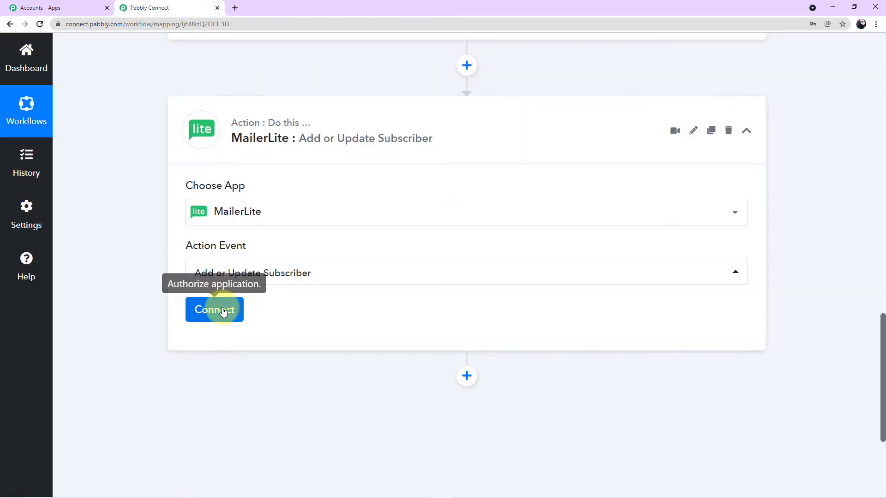
click(223, 311)
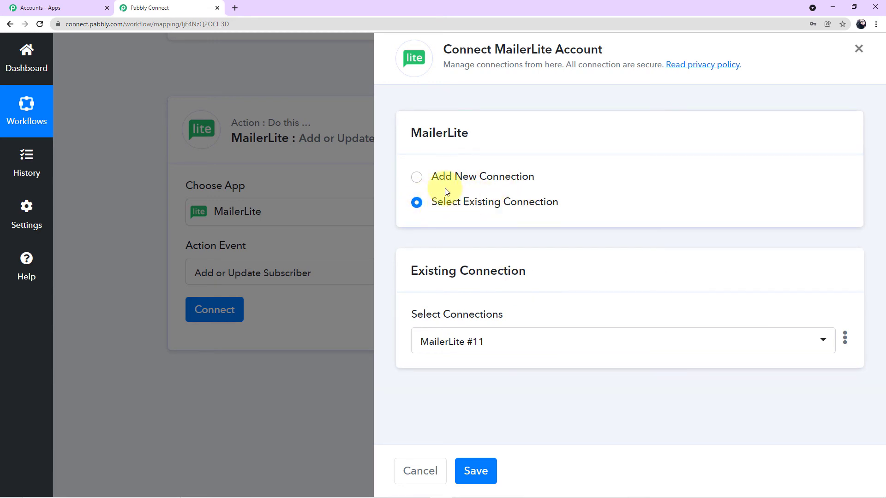
Choose Add New Connection so a fresh MailerLite connection named MailerLite #12 is created
click(420, 178)
scroll(515, 187, down, 1)
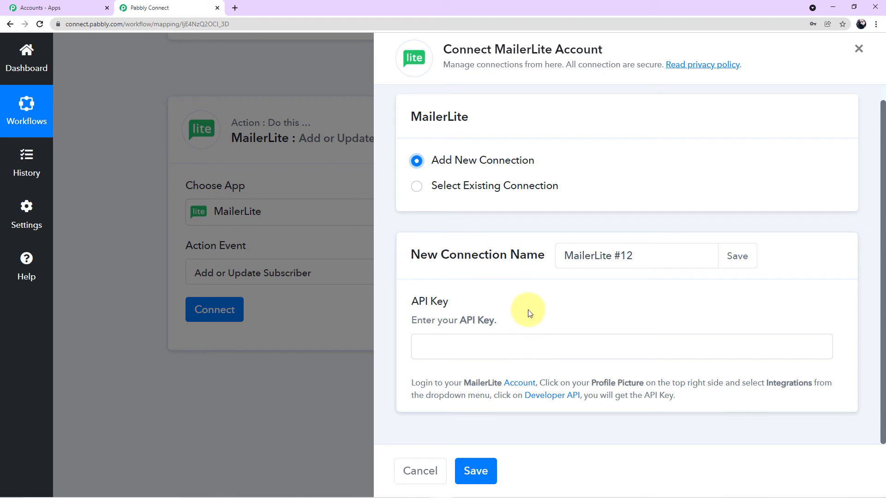
key(alt+Tab)
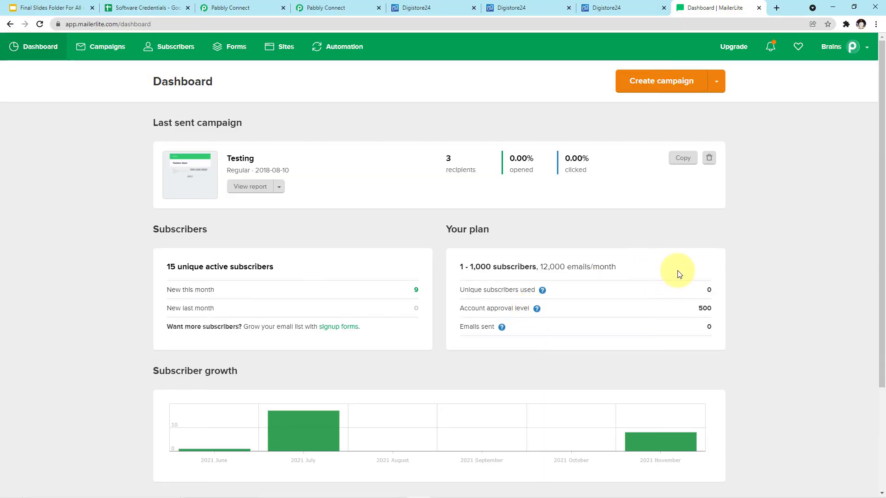
Via the profile menu's Integrations, open Developer API and copy the account's API key
scroll(726, 211, down, 2)
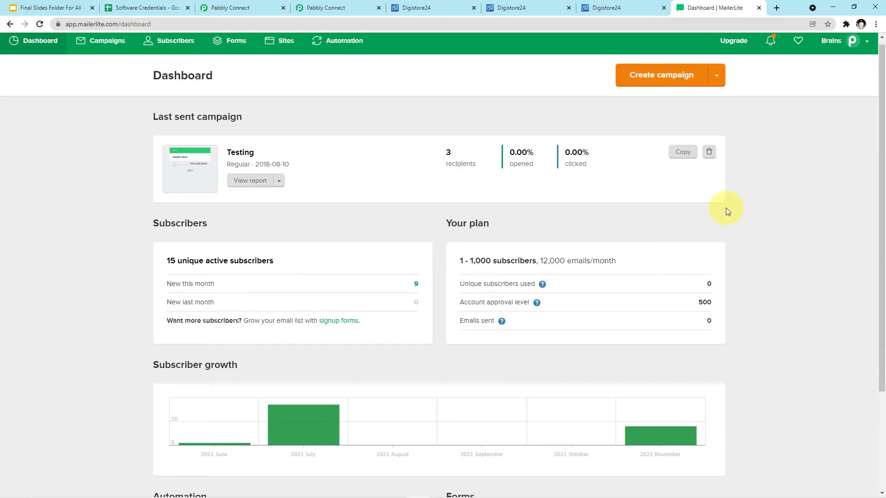
scroll(760, 223, up, 2)
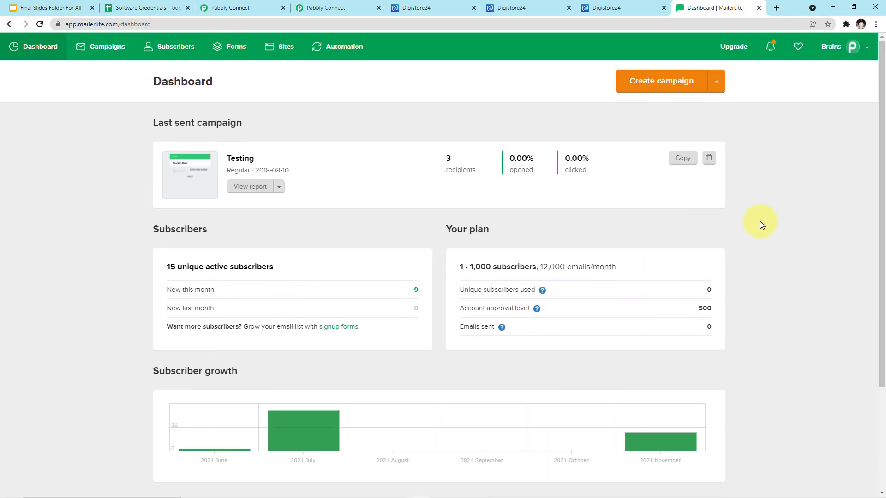
click(852, 51)
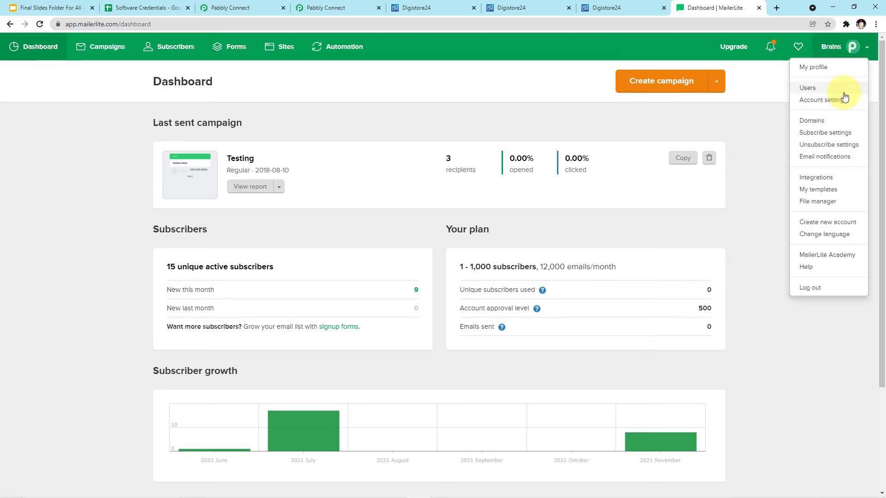
click(868, 50)
click(867, 50)
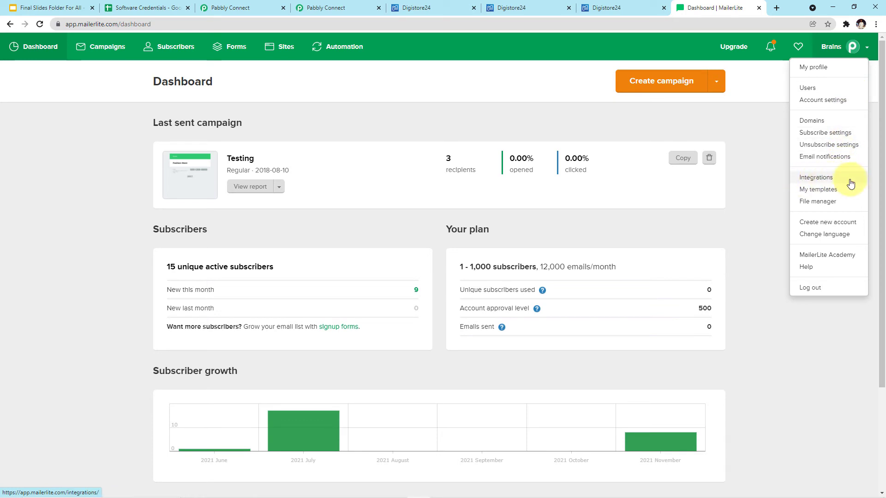
click(823, 180)
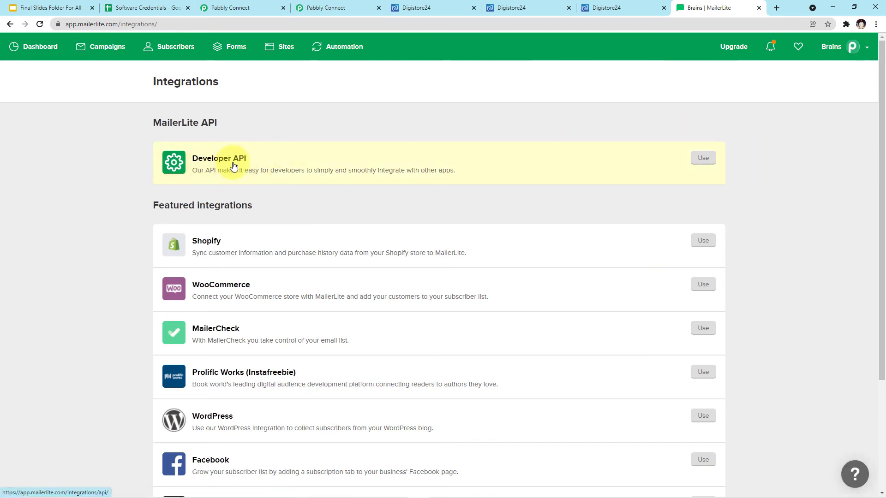
click(701, 159)
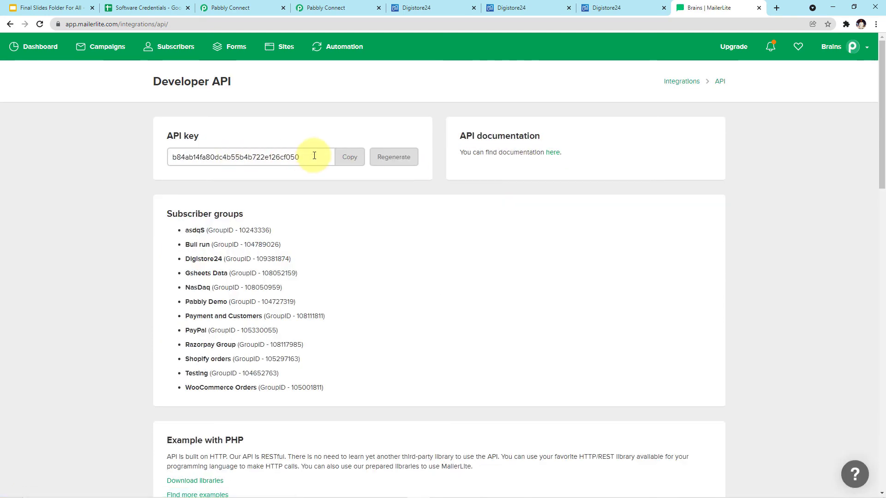
drag(312, 156, 125, 140)
click(311, 158)
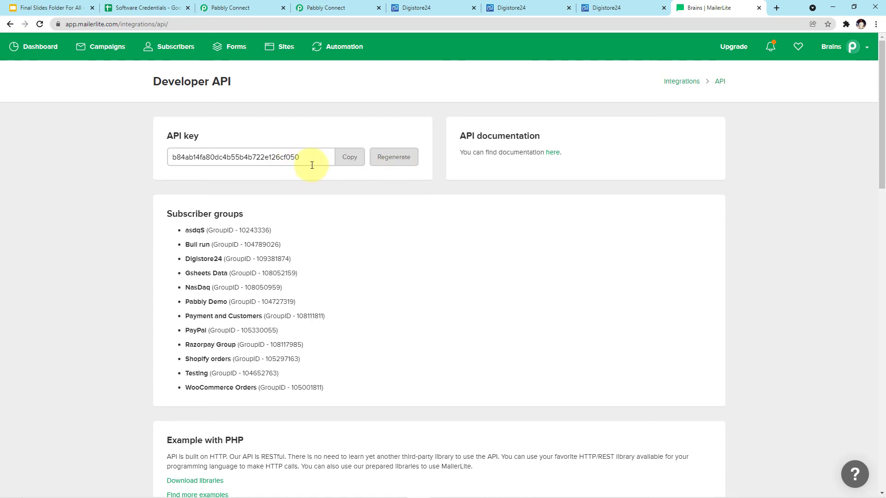
drag(313, 162, 172, 152)
key(ctrl+c)
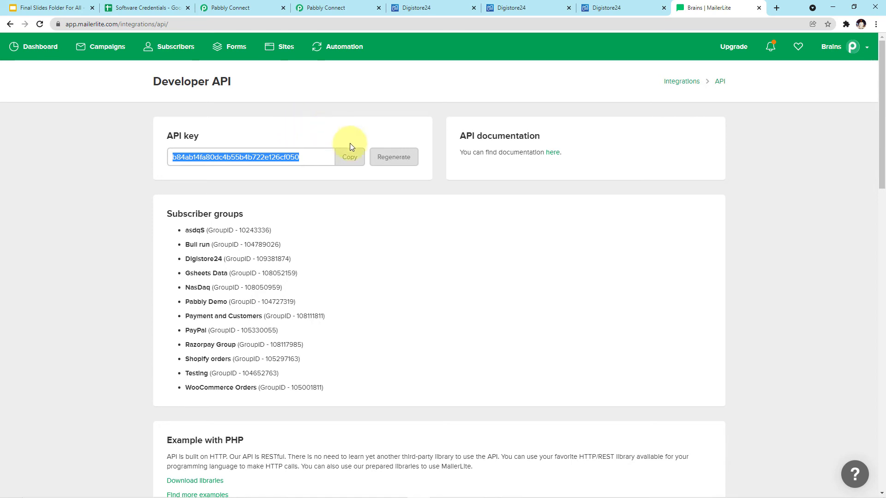
key(alt+Tab)
Paste the MailerLite API key into the new connection and save it to reveal the subscriber fields
click(469, 345)
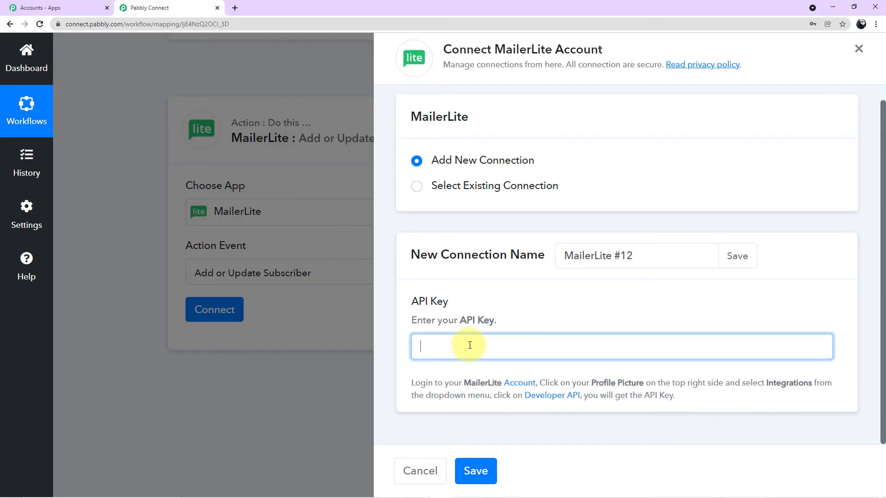
key(ctrl+v)
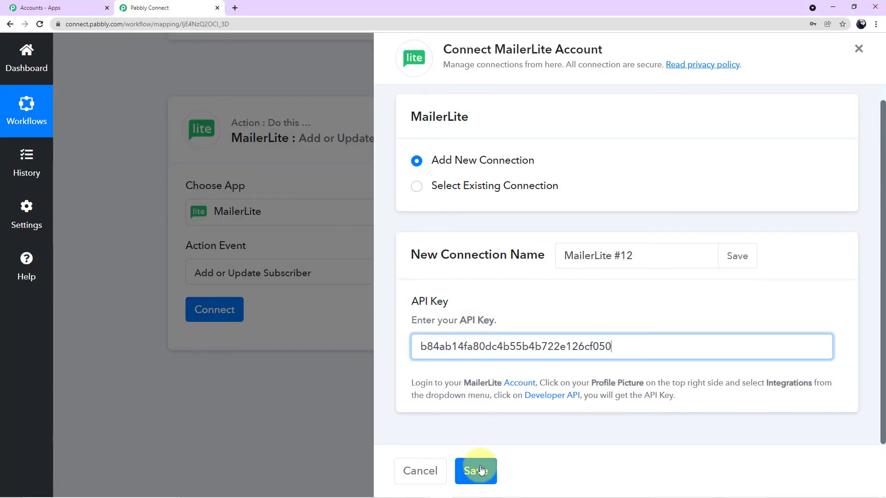
click(475, 471)
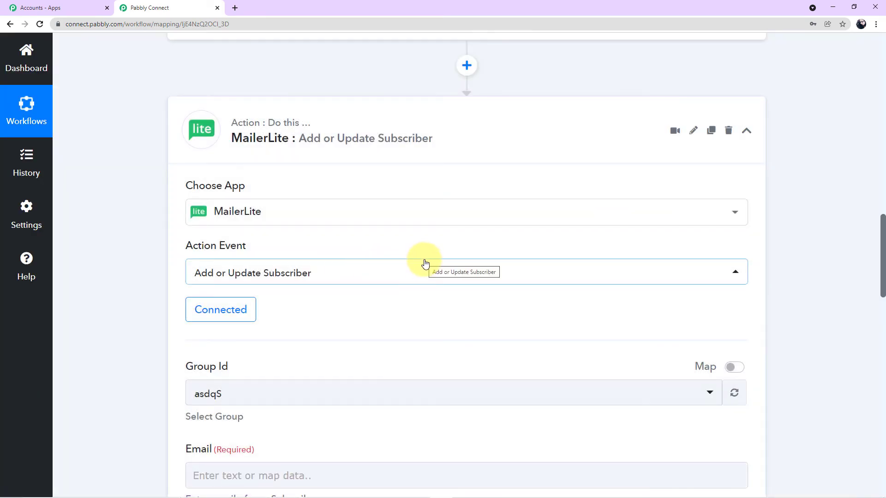
scroll(425, 263, down, 3)
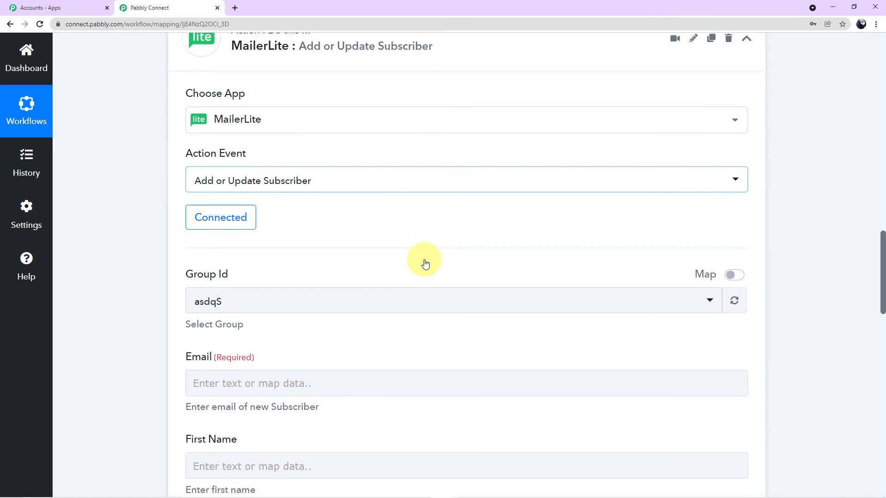
scroll(423, 263, down, 1)
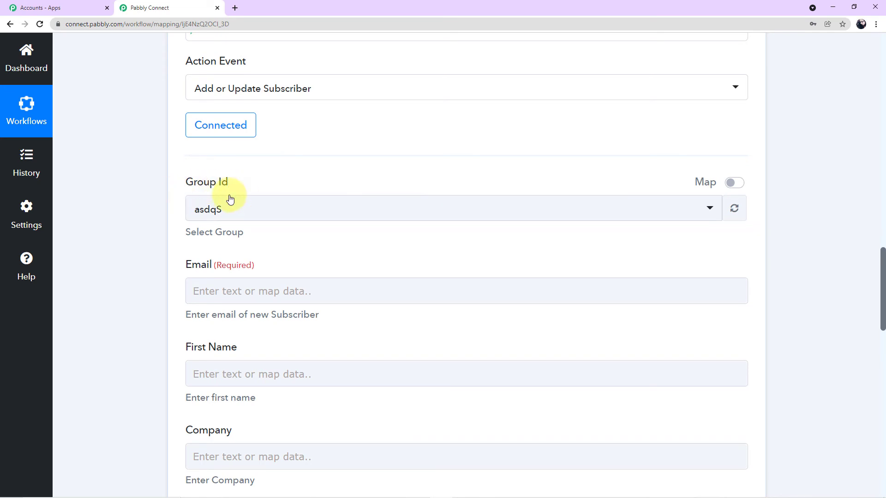
Browse the MailerLite groups in the Group Id dropdown, currently set to asdqS
click(708, 211)
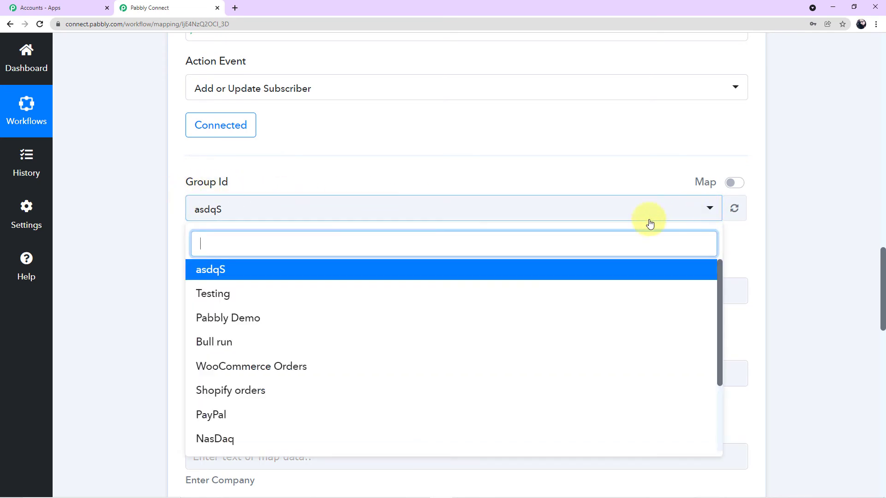
scroll(443, 344, down, 2)
scroll(444, 346, up, 1)
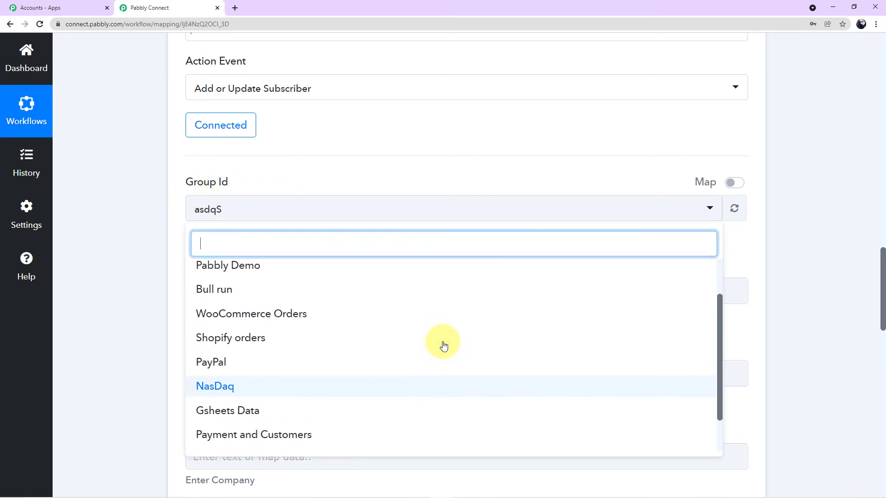
scroll(443, 344, up, 2)
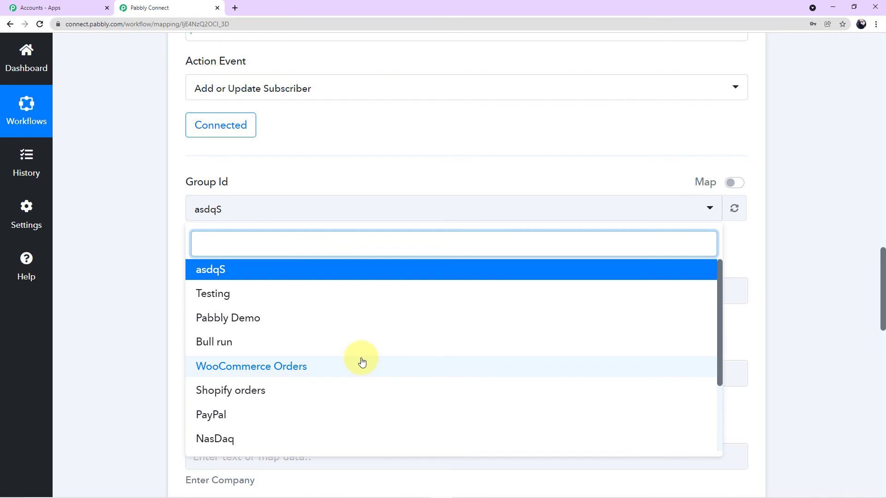
key(alt+Tab)
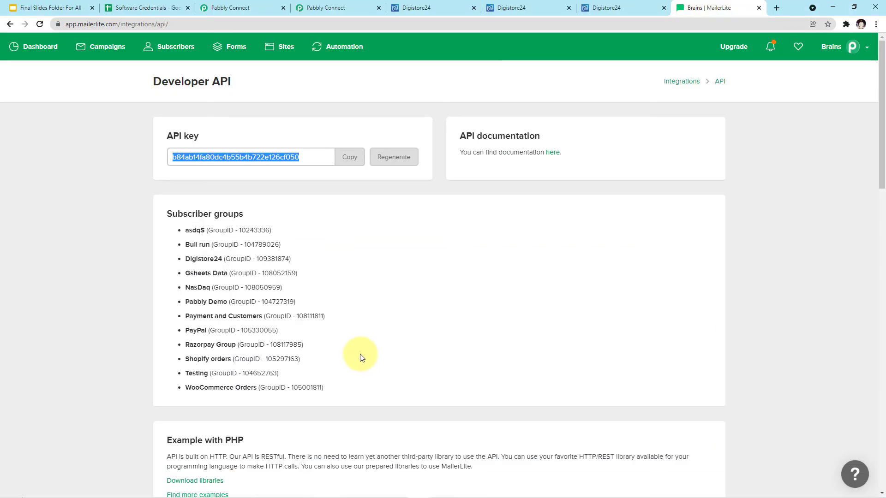
Open Subscribers > Groups in MailerLite and view the Digistore24 group's 9 subscribers
click(180, 52)
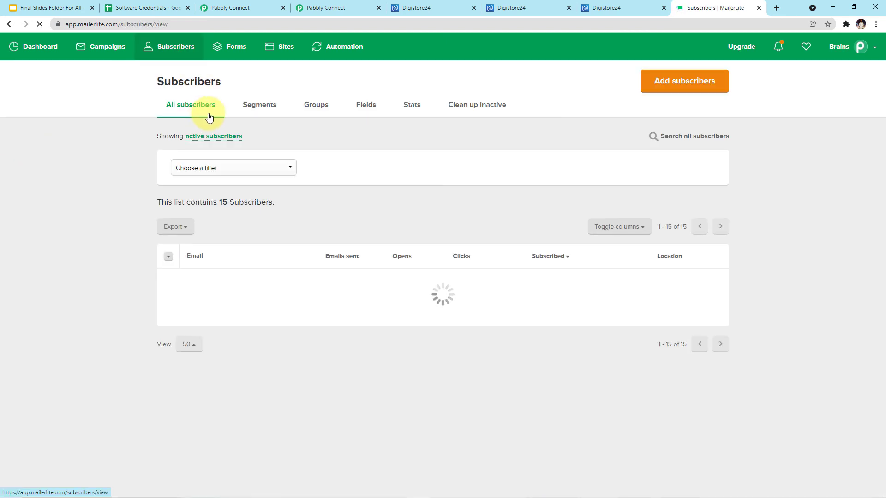
click(315, 108)
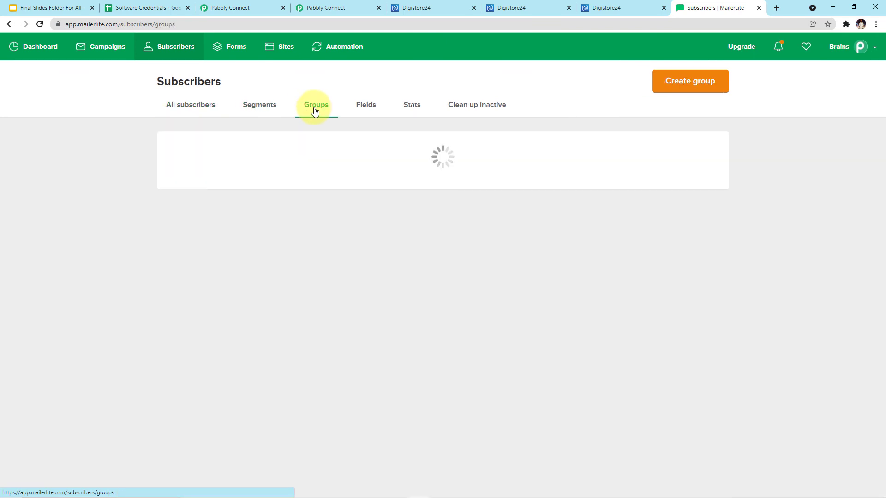
scroll(319, 240, down, 4)
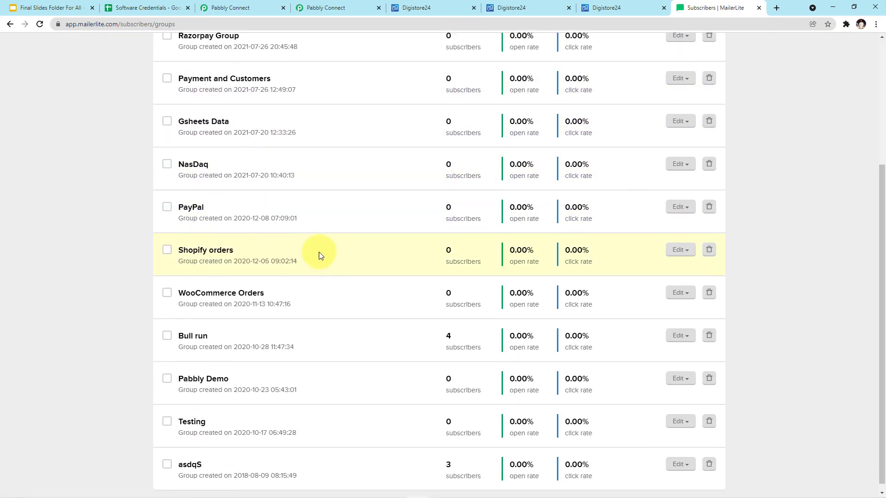
scroll(334, 326, up, 4)
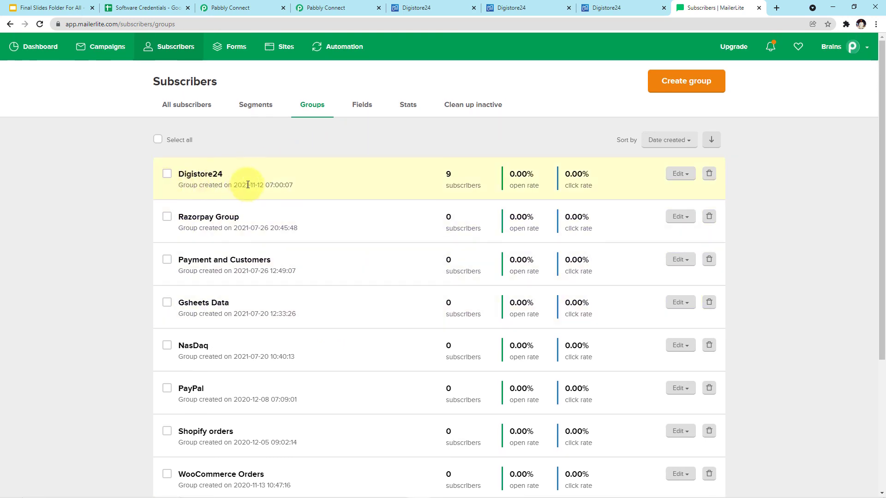
click(194, 179)
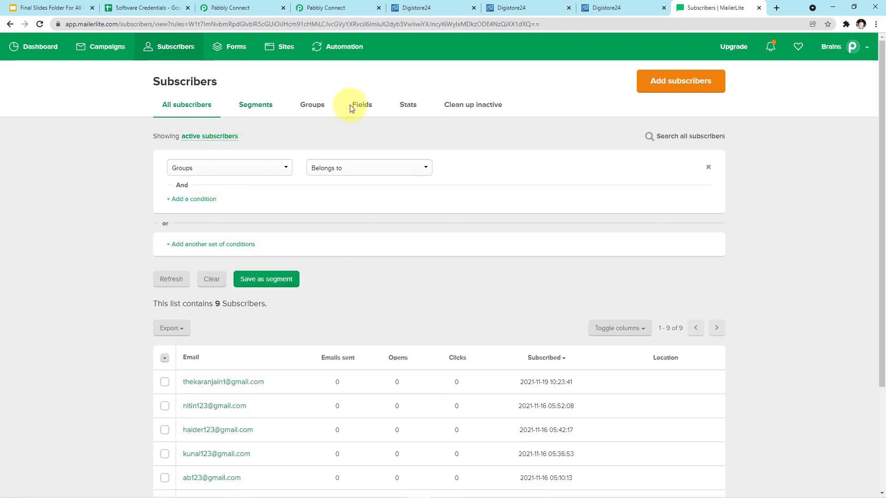
scroll(478, 312, down, 3)
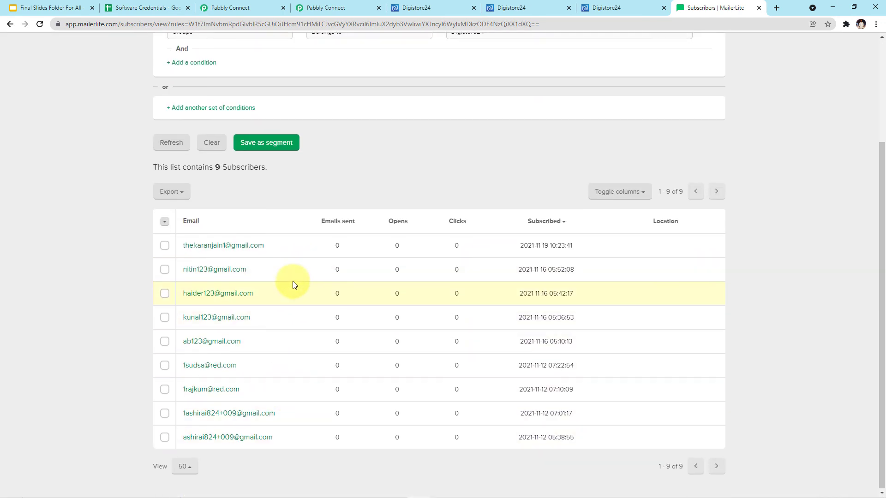
scroll(292, 280, up, 1)
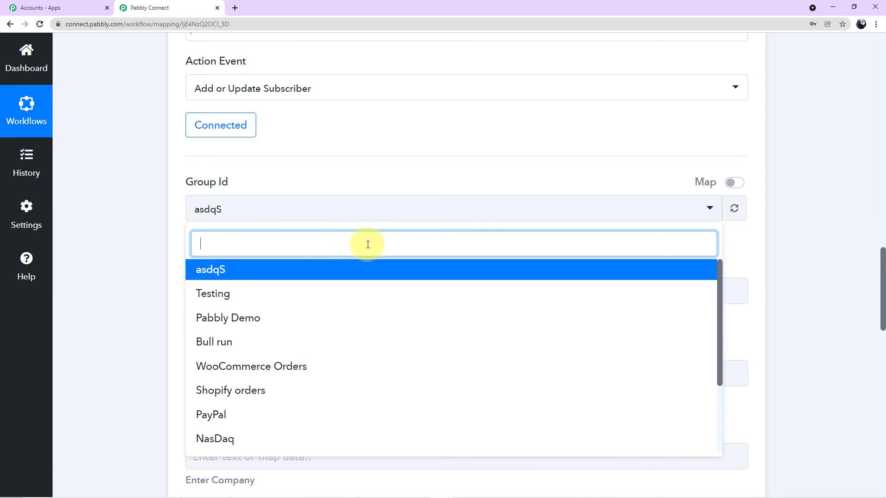
Filter the Group Id list with 'di' and select Digistore24 as the subscriber group
text(di)
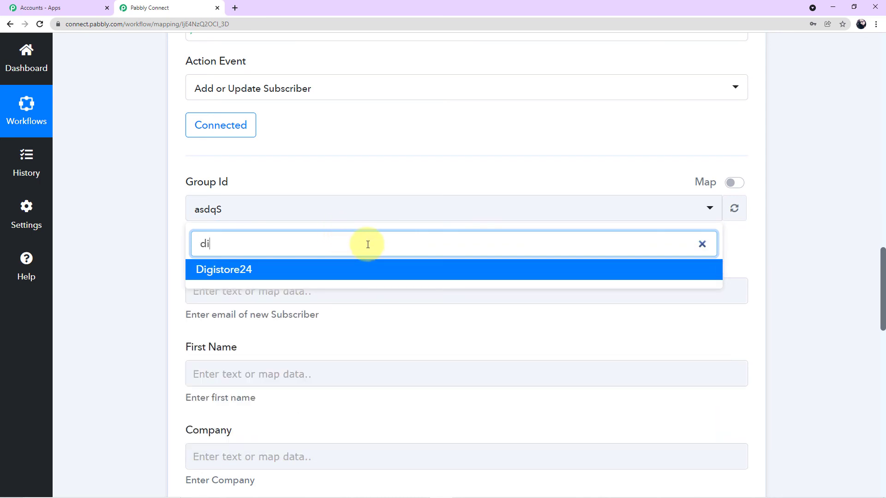
click(244, 276)
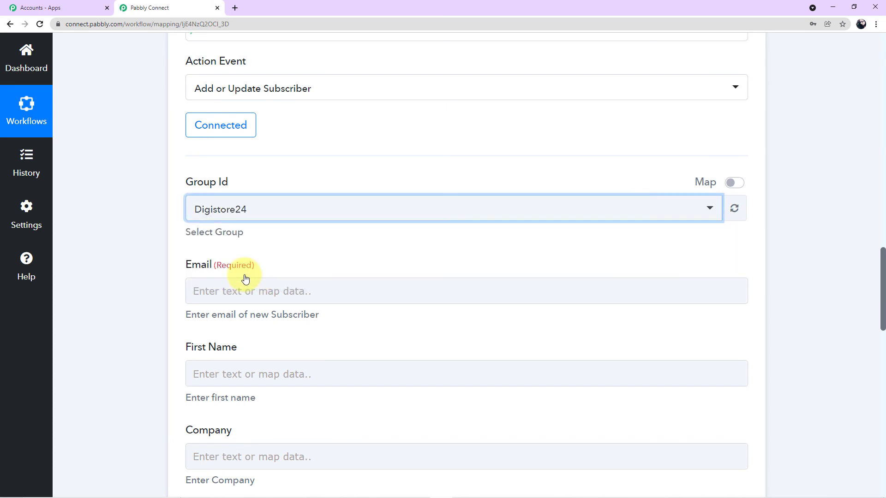
click(150, 236)
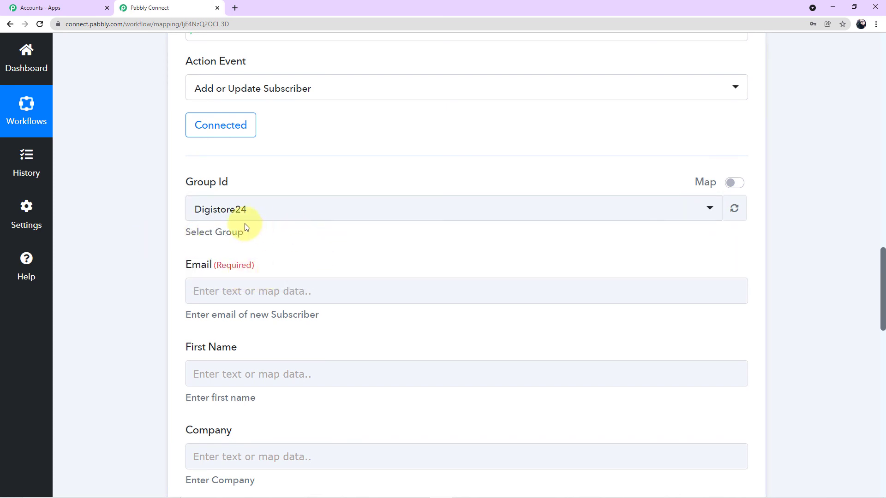
scroll(332, 232, down, 2)
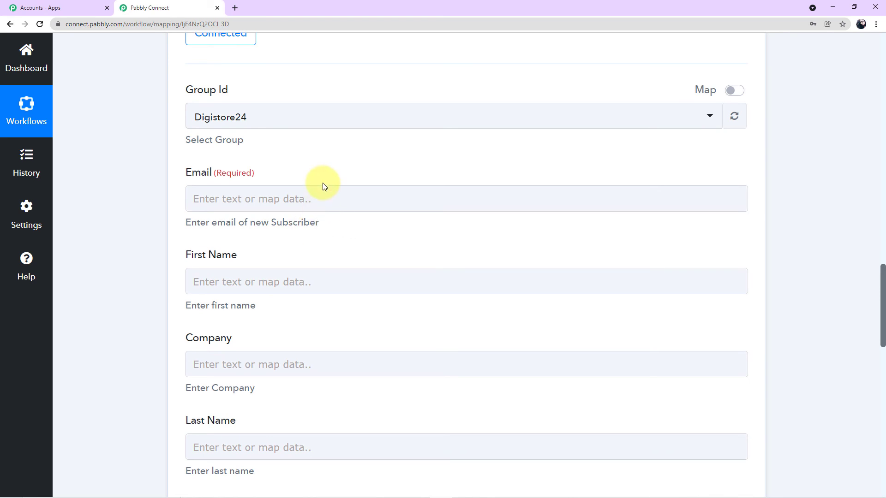
scroll(323, 194, down, 2)
scroll(328, 267, down, 3)
scroll(337, 383, up, 6)
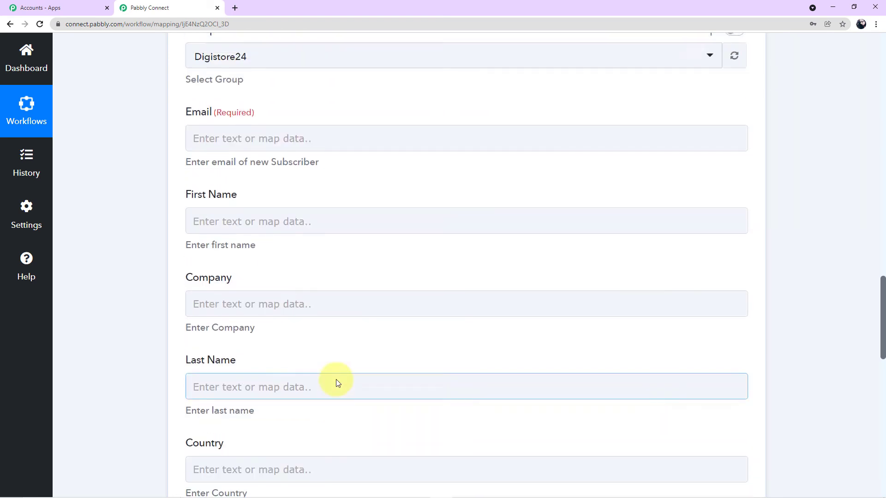
scroll(348, 355, up, 1)
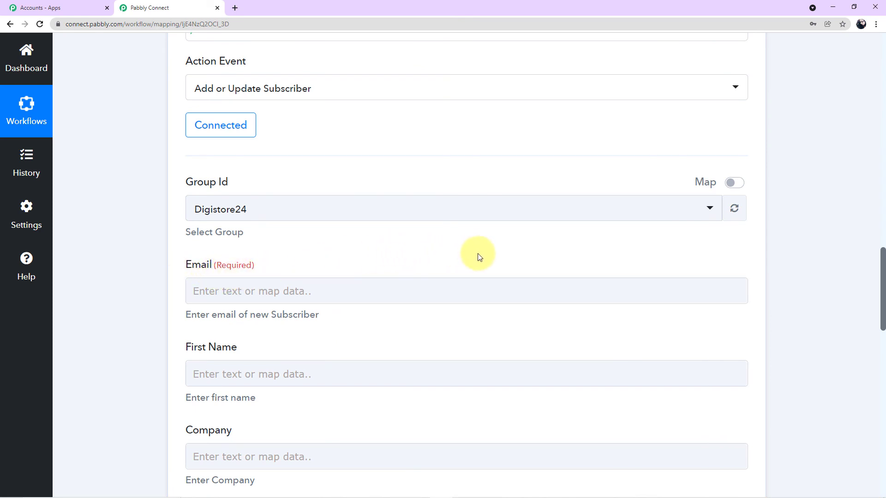
scroll(755, 291, up, 12)
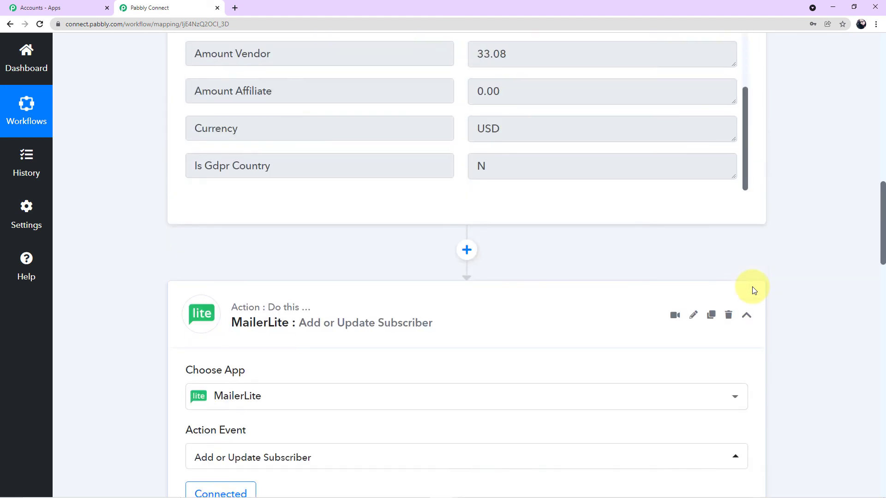
scroll(593, 275, up, 3)
scroll(566, 265, up, 10)
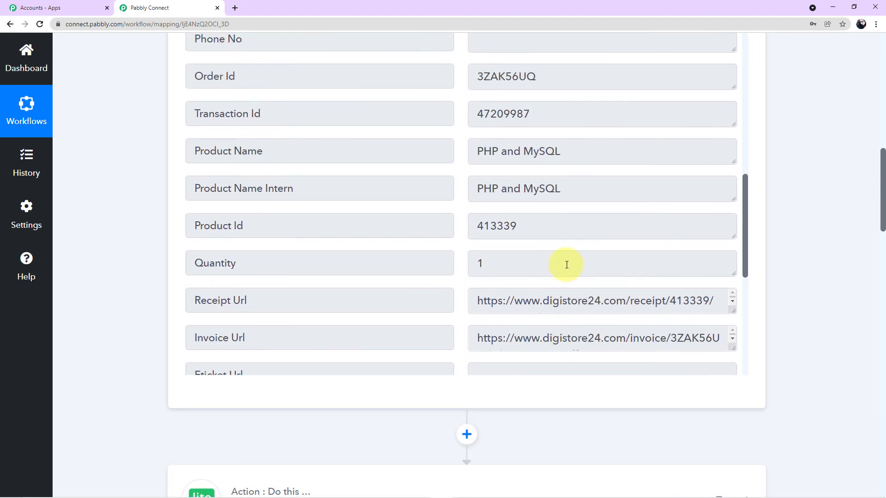
scroll(567, 265, up, 4)
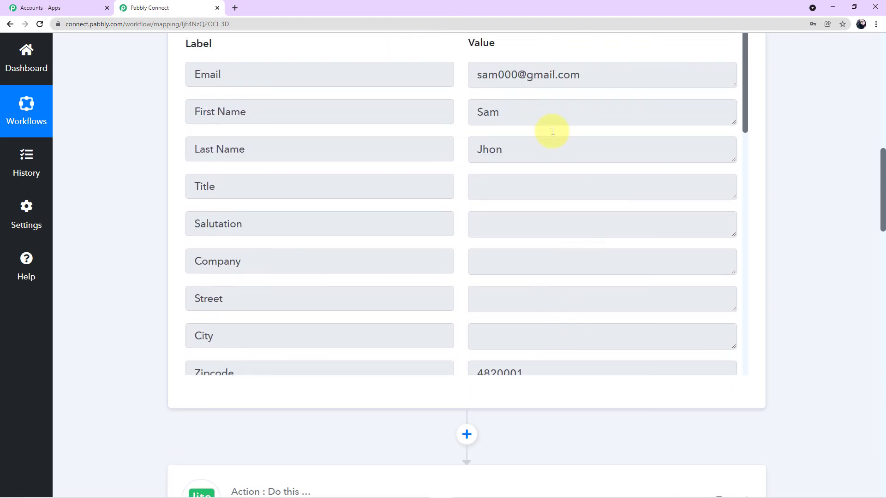
scroll(536, 394, down, 20)
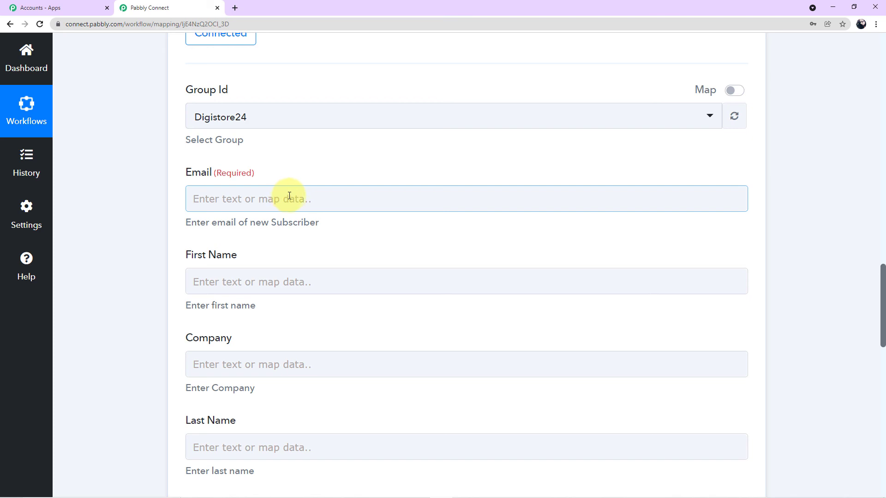
Map the Digistore24 order's Email value into the MailerLite Email field
click(313, 199)
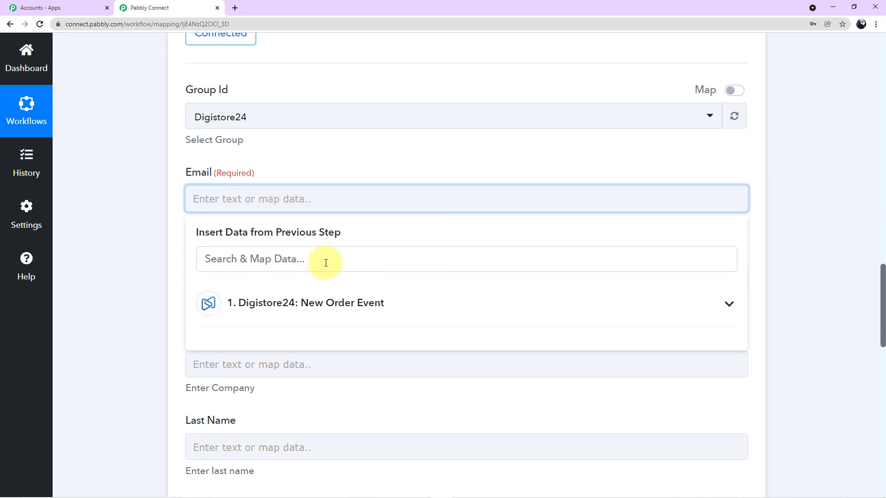
click(332, 315)
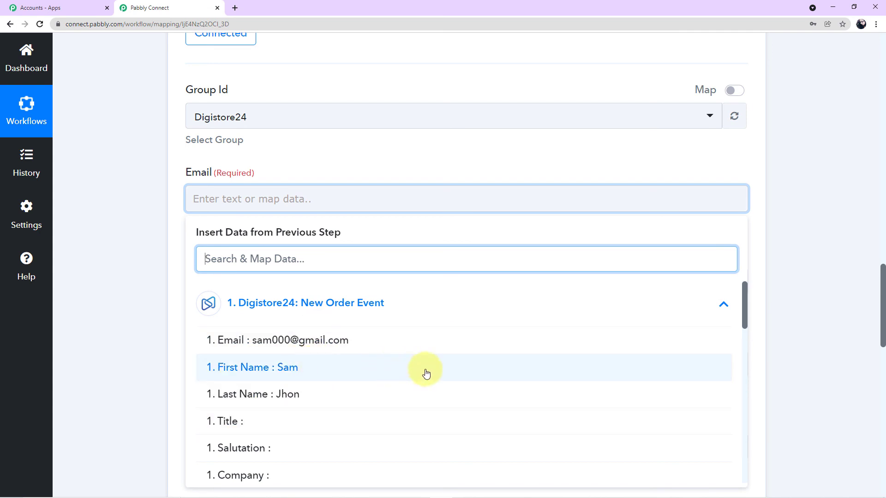
scroll(814, 370, up, 4)
scroll(815, 372, up, 15)
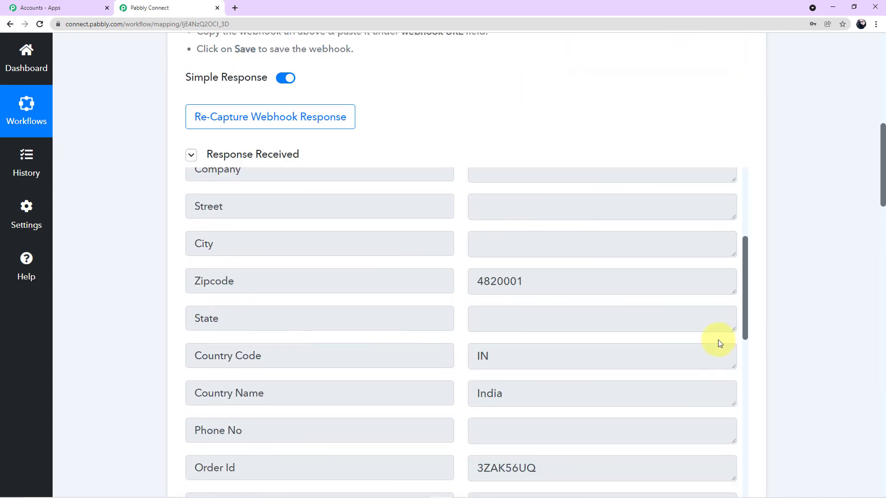
scroll(801, 339, down, 15)
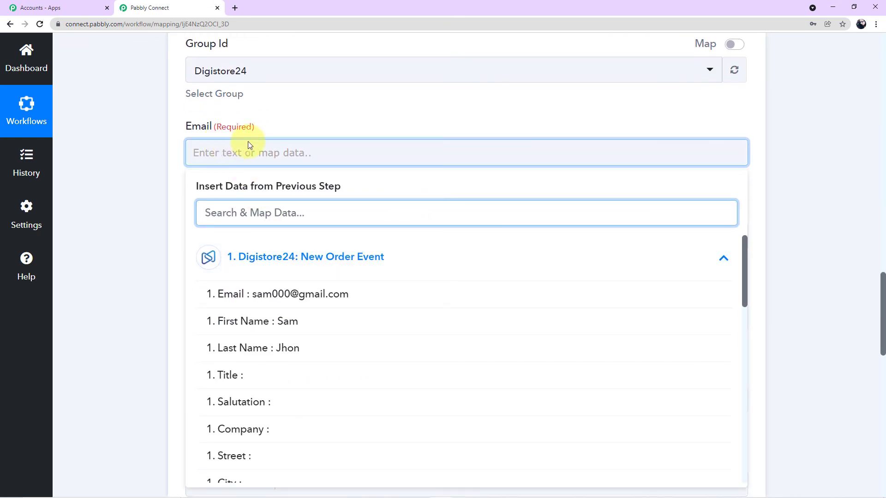
click(301, 295)
click(135, 238)
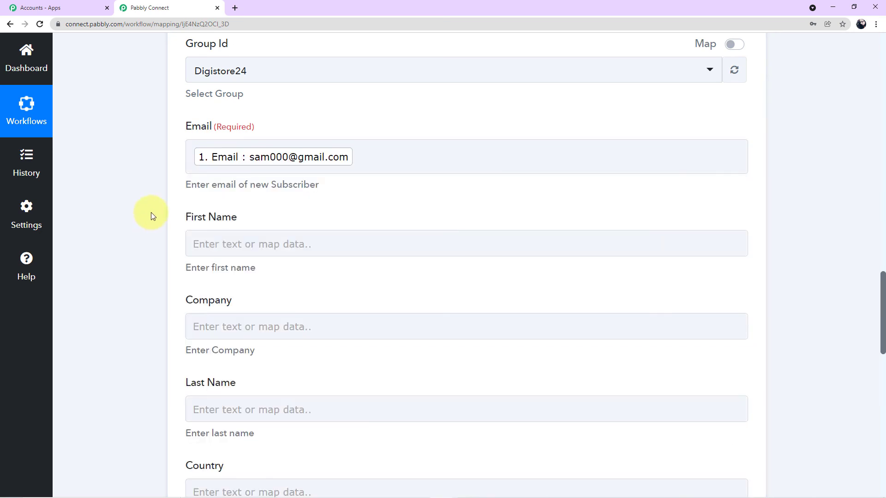
Map the customer's First Name and Last Name into the First Name and Last Name fields
scroll(237, 225, down, 2)
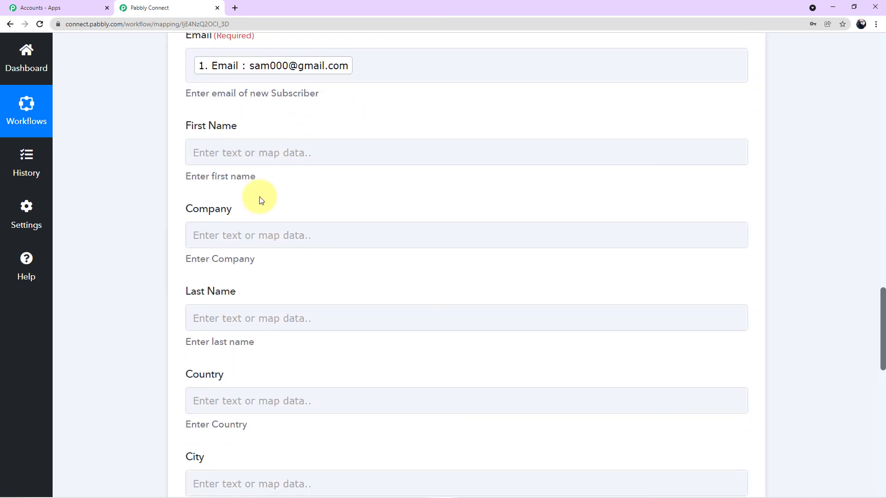
click(293, 147)
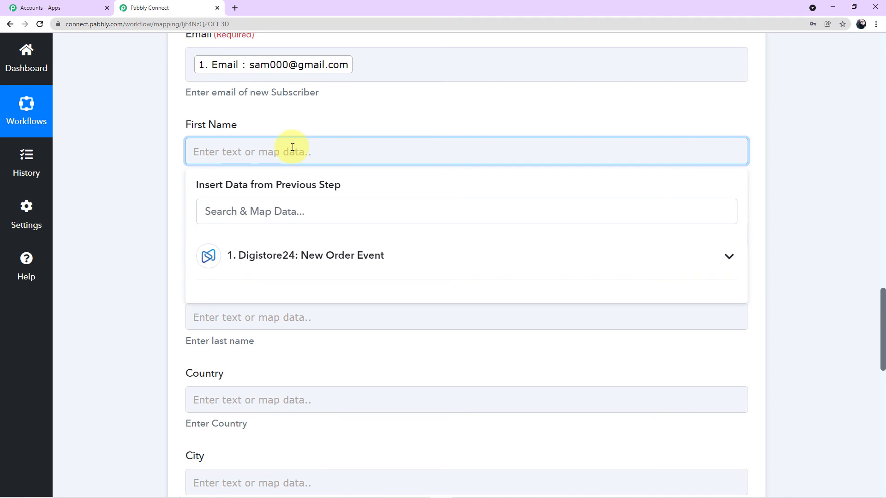
click(323, 251)
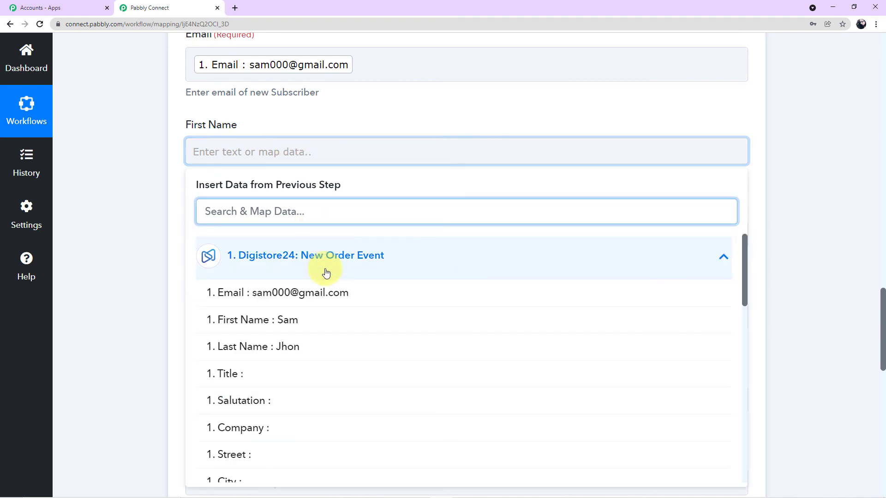
click(326, 320)
click(164, 221)
scroll(164, 222, down, 2)
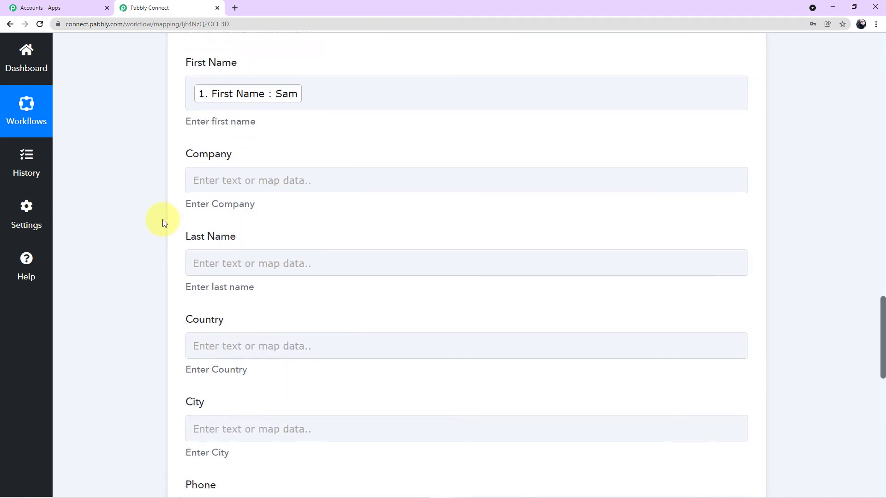
click(286, 236)
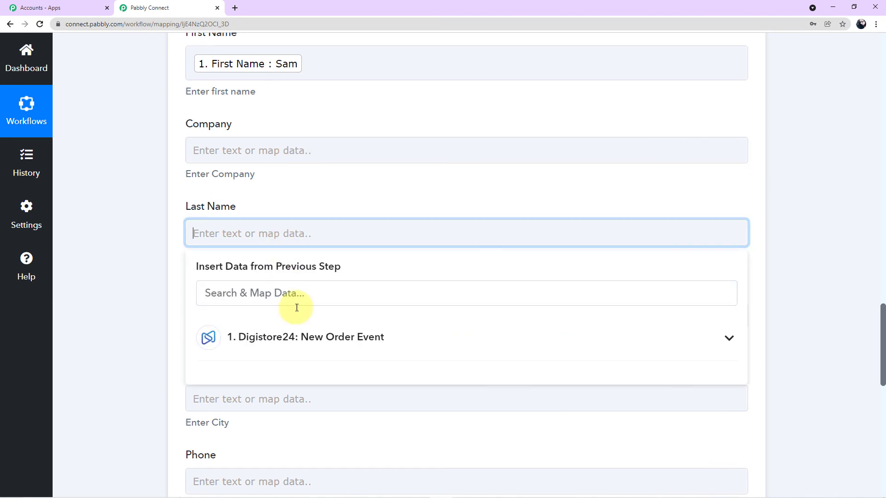
click(301, 336)
scroll(303, 378, down, 1)
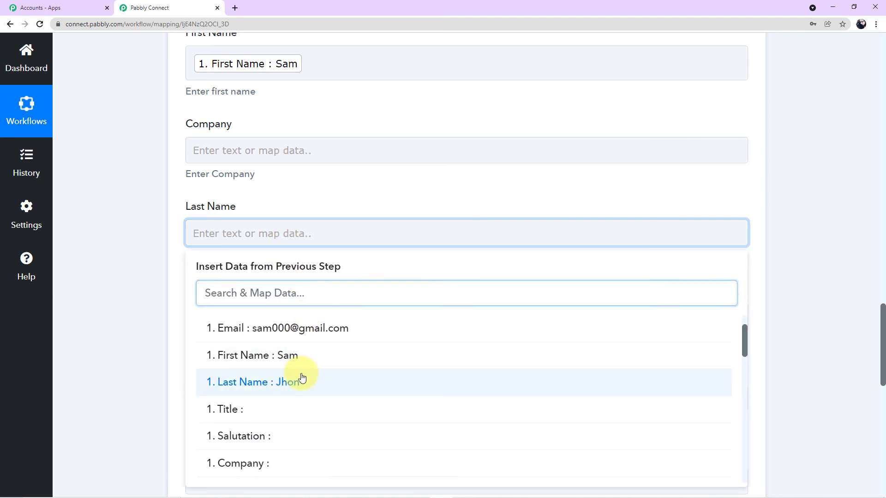
click(302, 378)
click(155, 220)
Map the order's Country Name into the Country field
scroll(171, 225, down, 2)
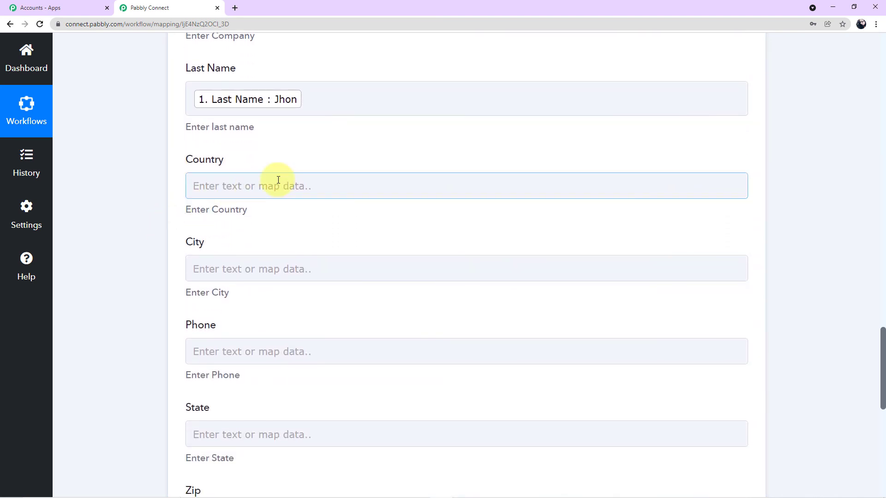
click(277, 183)
click(297, 289)
scroll(301, 308, down, 1)
scroll(297, 323, down, 4)
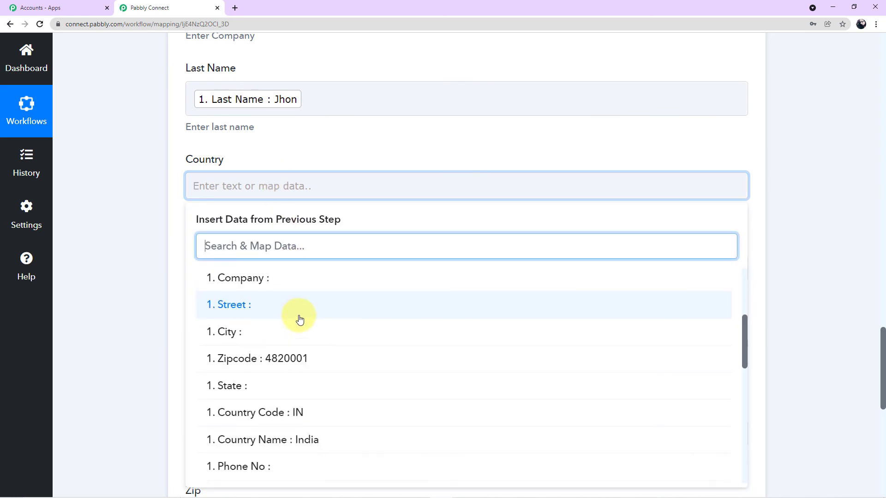
click(300, 398)
click(140, 238)
Leave State unmapped and map the order's Zipcode into the Zip field
scroll(153, 242, down, 4)
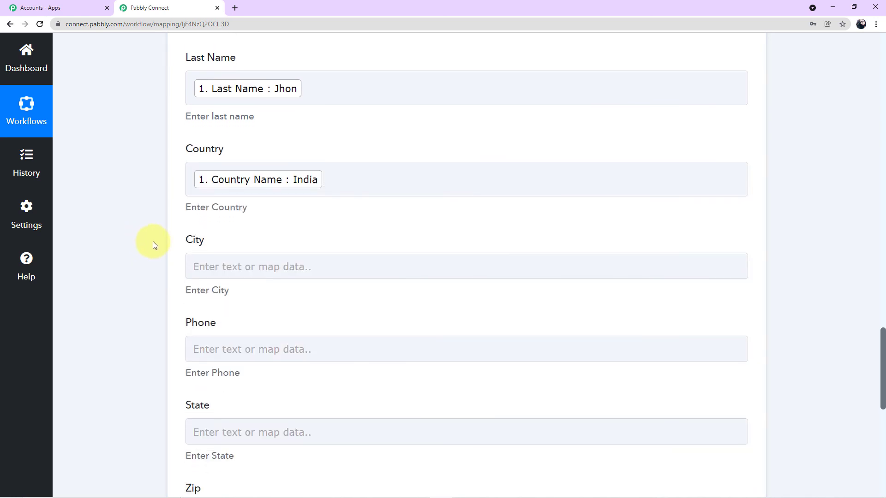
scroll(280, 165, down, 2)
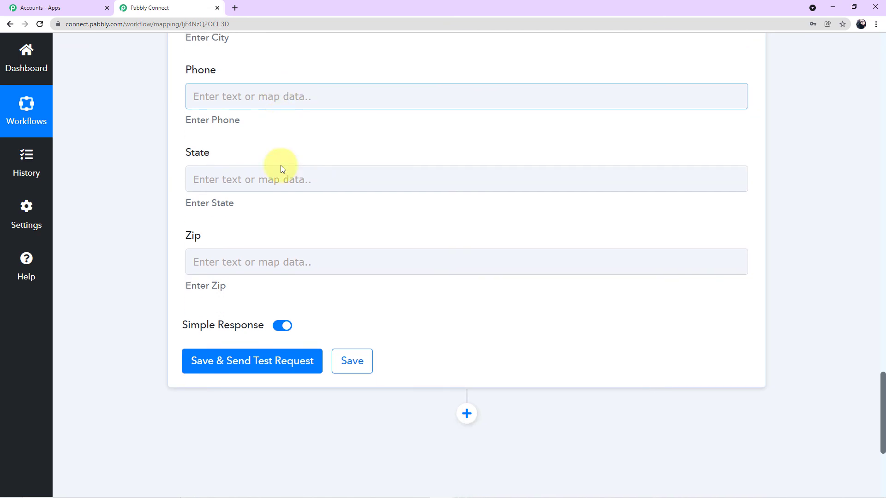
click(262, 165)
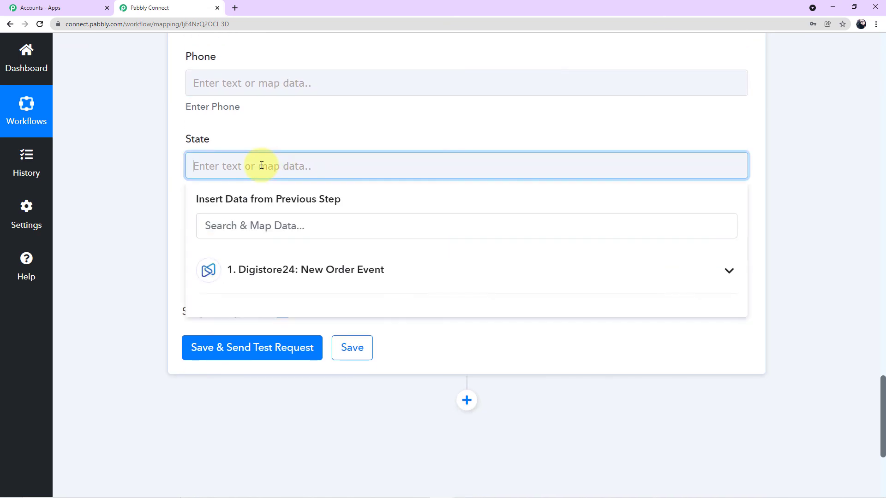
click(167, 158)
click(264, 244)
click(297, 352)
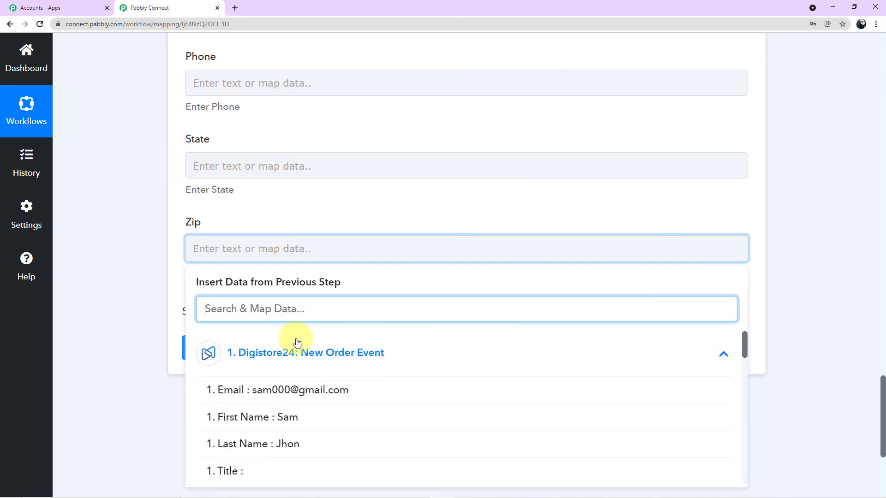
scroll(309, 396, down, 5)
click(311, 378)
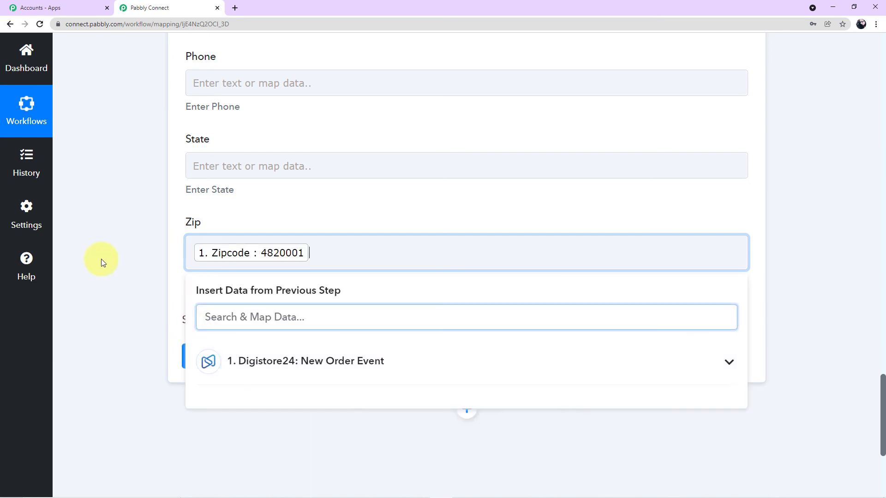
click(75, 223)
Review the mapped subscriber fields down to the Save & Send Test Request button
scroll(131, 221, up, 2)
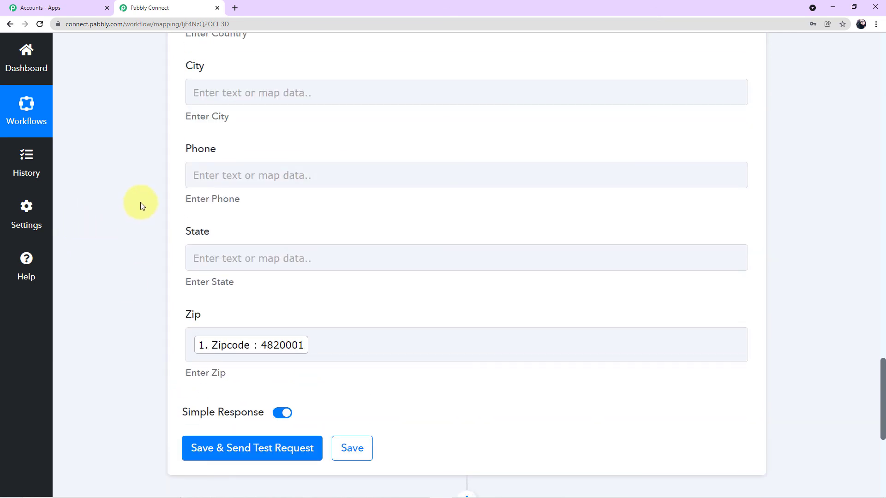
scroll(141, 205, up, 7)
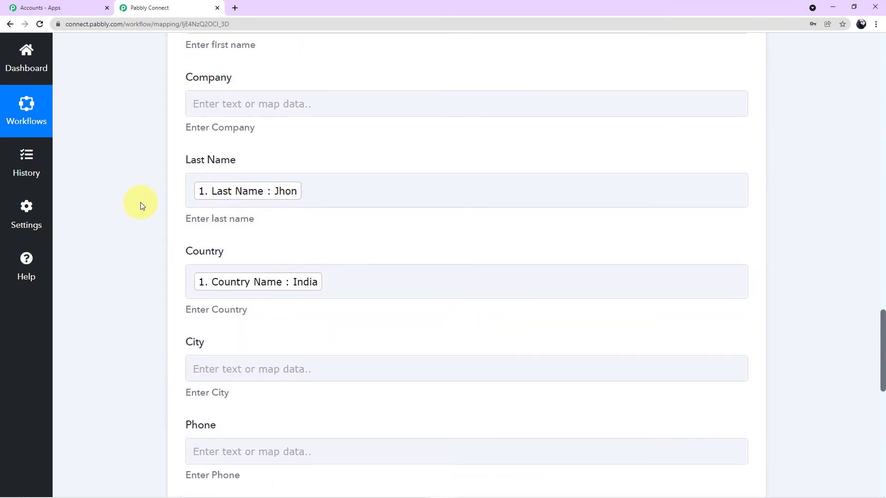
scroll(140, 202, up, 3)
scroll(141, 203, down, 2)
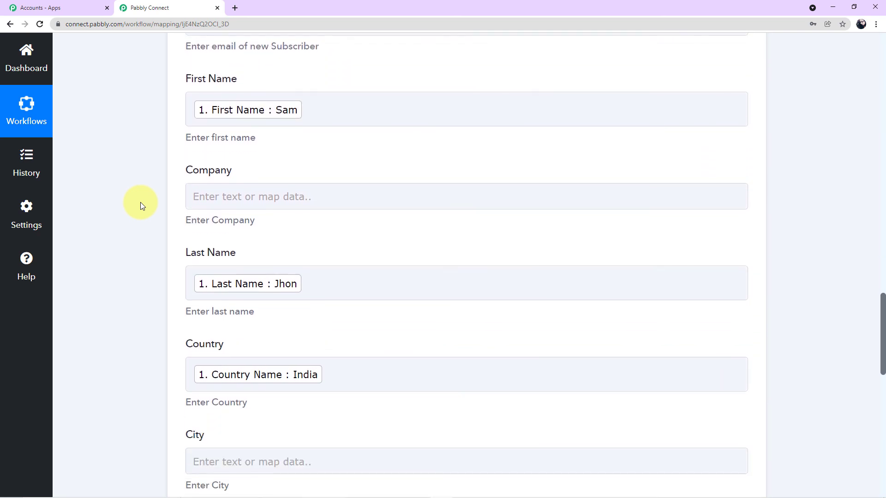
scroll(337, 168, down, 11)
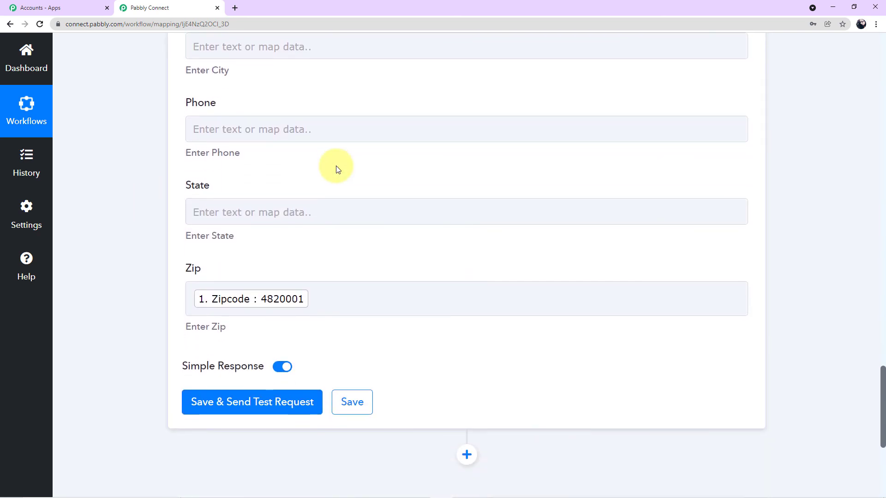
scroll(337, 169, down, 1)
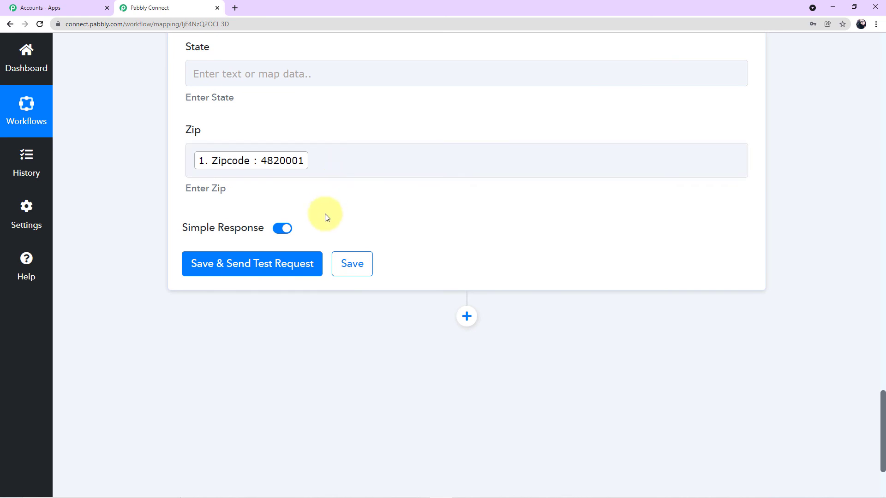
Save the MailerLite step, send a test request, and check the returned subscriber id, name and status
click(298, 266)
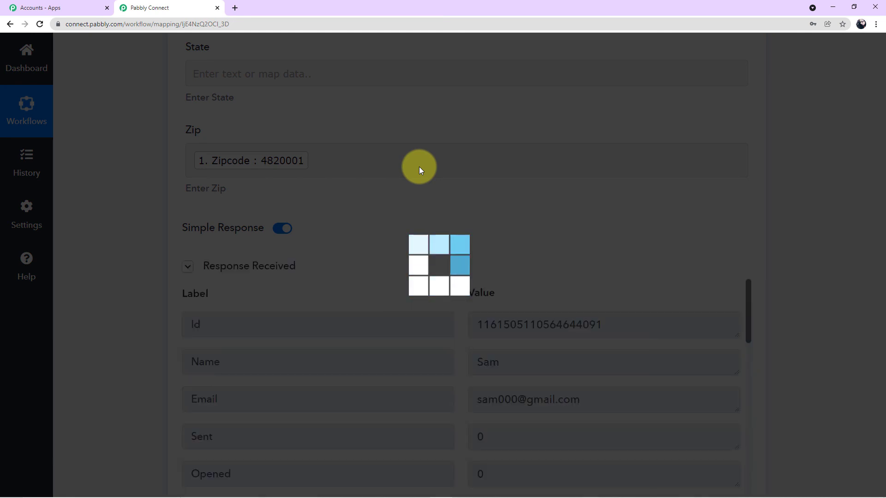
scroll(522, 308, down, 10)
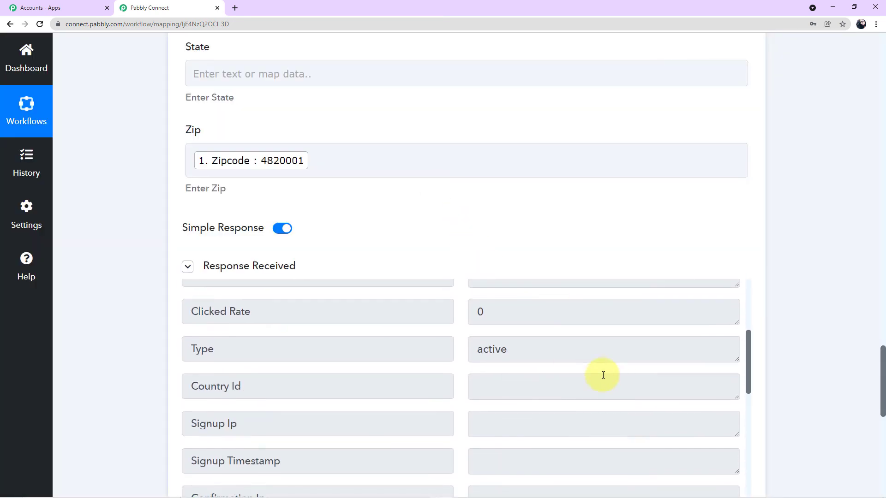
scroll(790, 385, down, 3)
scroll(672, 336, down, 2)
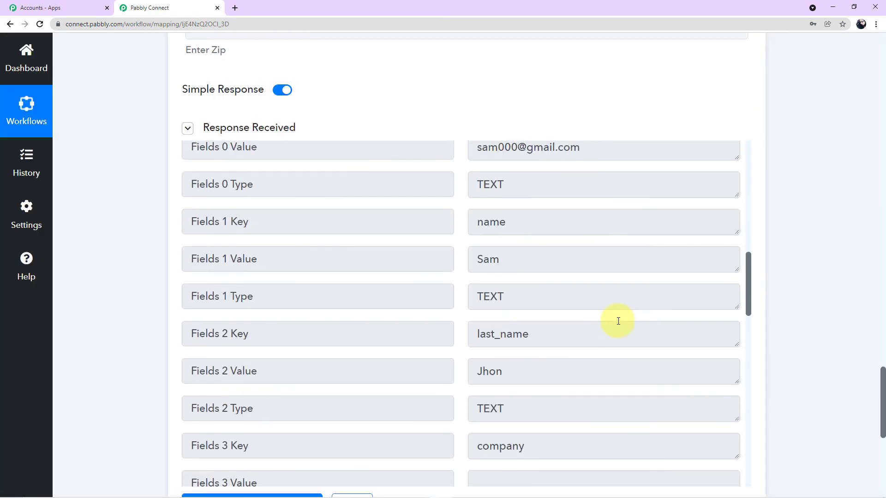
scroll(617, 321, up, 6)
scroll(617, 319, up, 5)
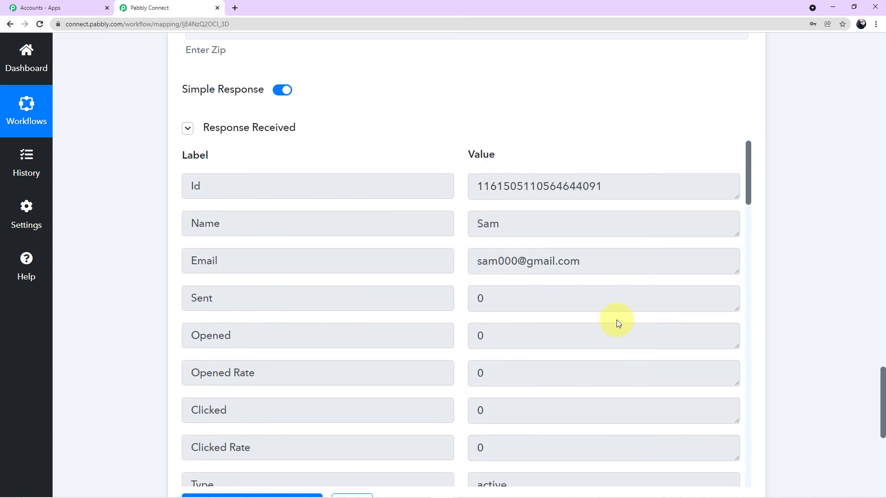
scroll(787, 280, up, 4)
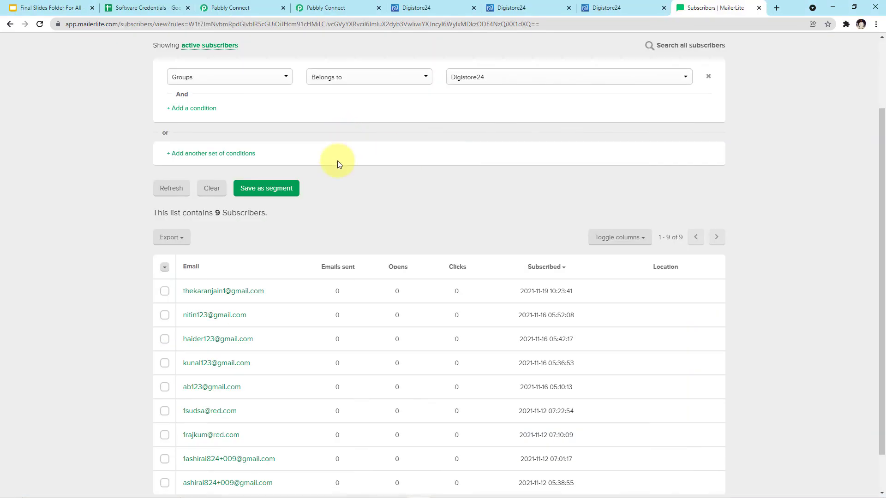
Reload MailerLite's Digistore24 group to see 10 subscribers with the test customer on top
click(40, 28)
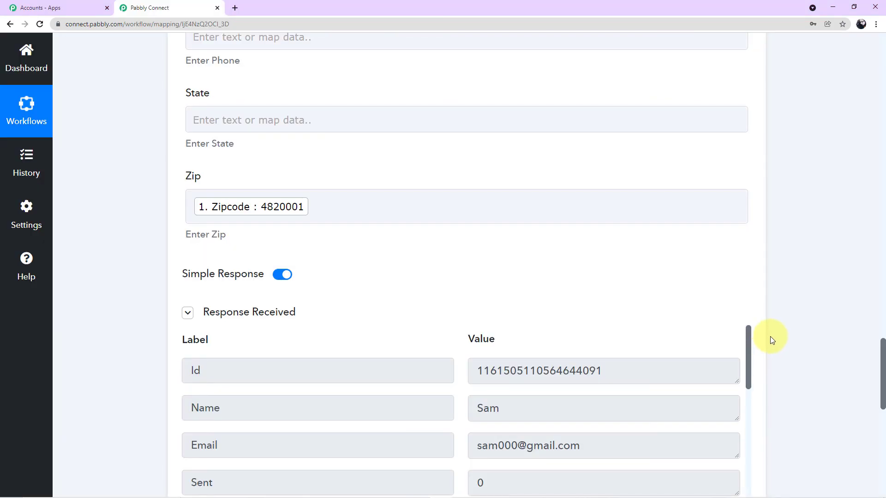
Scroll through the workflow and expand the MailerLite action step's settings
scroll(770, 332, up, 12)
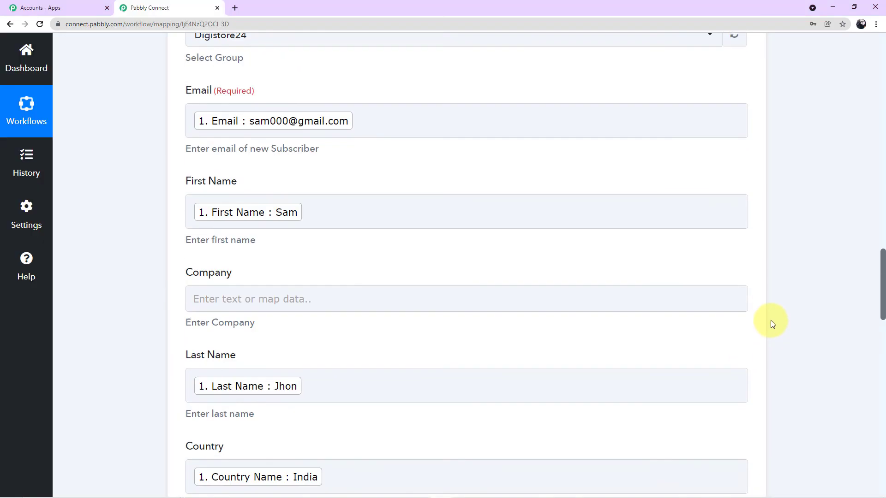
scroll(770, 320, up, 15)
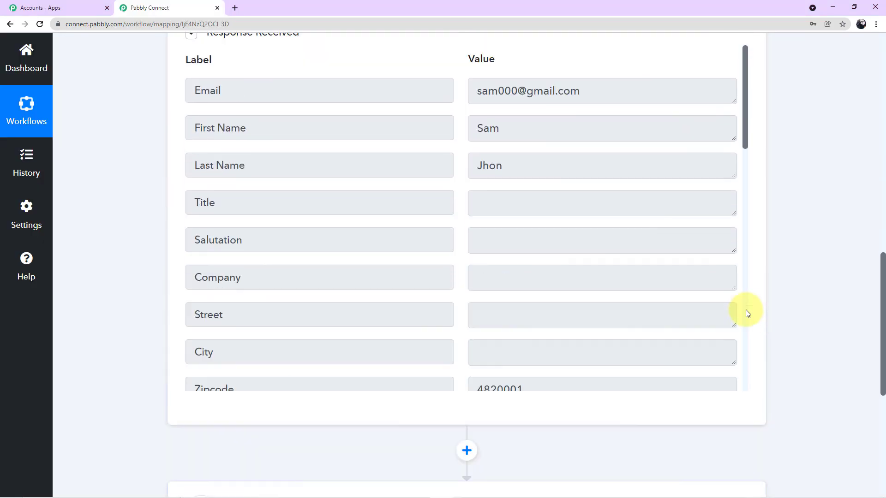
scroll(747, 314, up, 15)
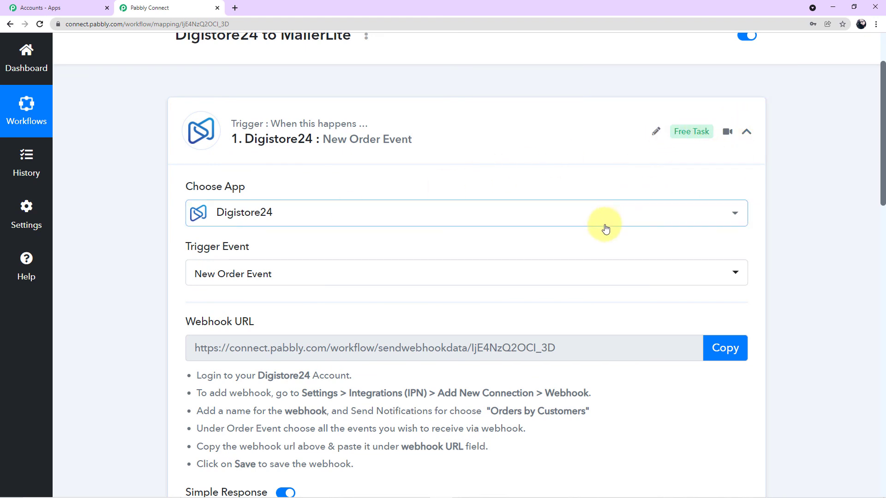
scroll(604, 227, down, 2)
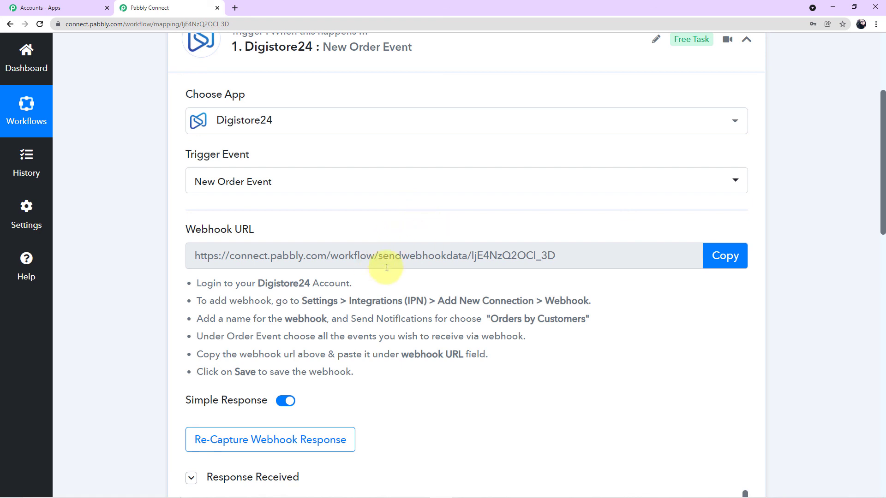
scroll(518, 269, down, 5)
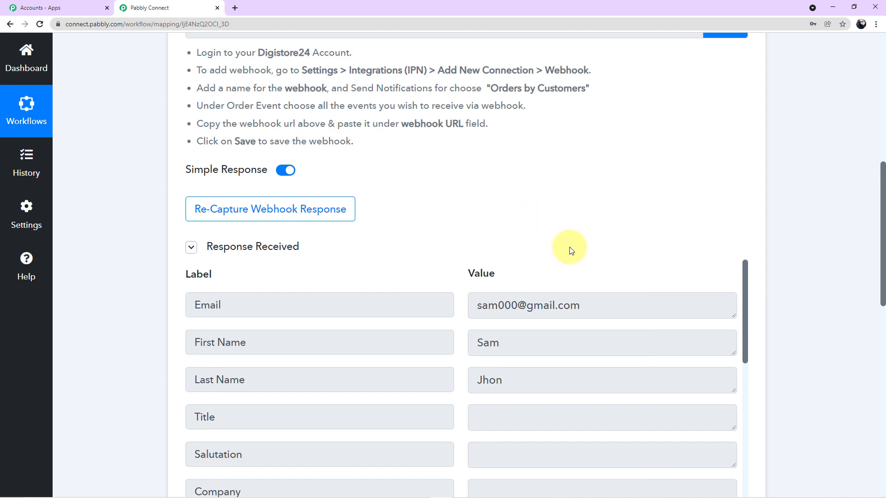
scroll(570, 251, down, 10)
scroll(570, 253, down, 2)
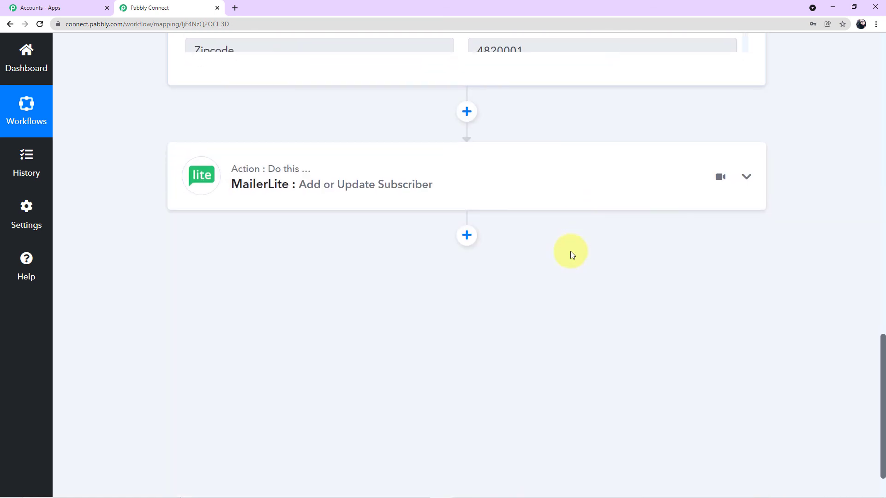
click(552, 193)
Review the MailerLite settings, then collapse both the Digistore24 trigger and MailerLite action cards
scroll(552, 192, down, 6)
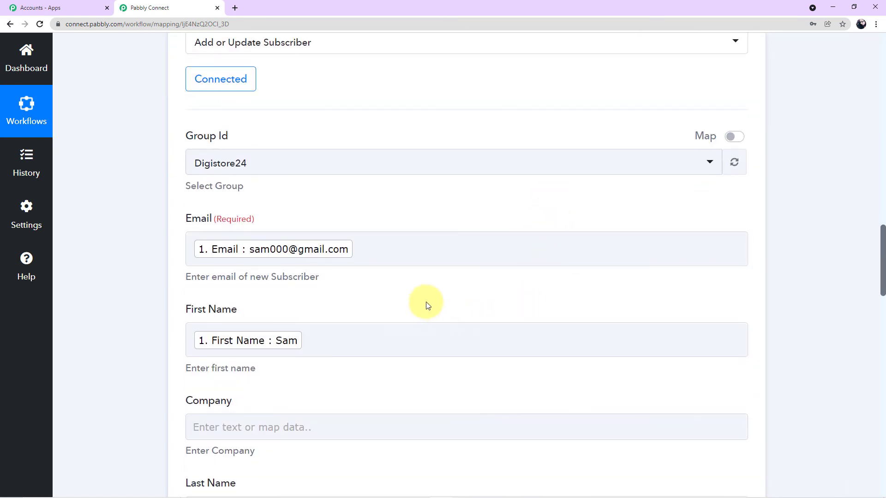
scroll(493, 295, up, 3)
scroll(461, 296, down, 6)
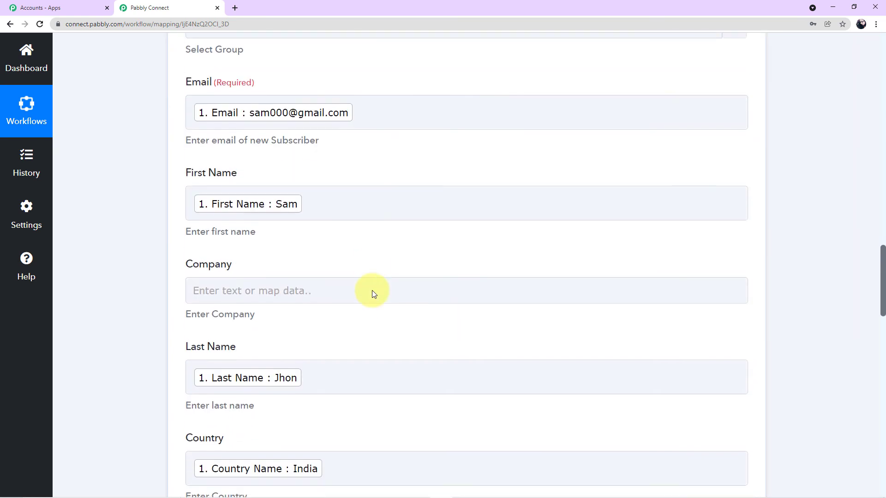
scroll(385, 303, down, 6)
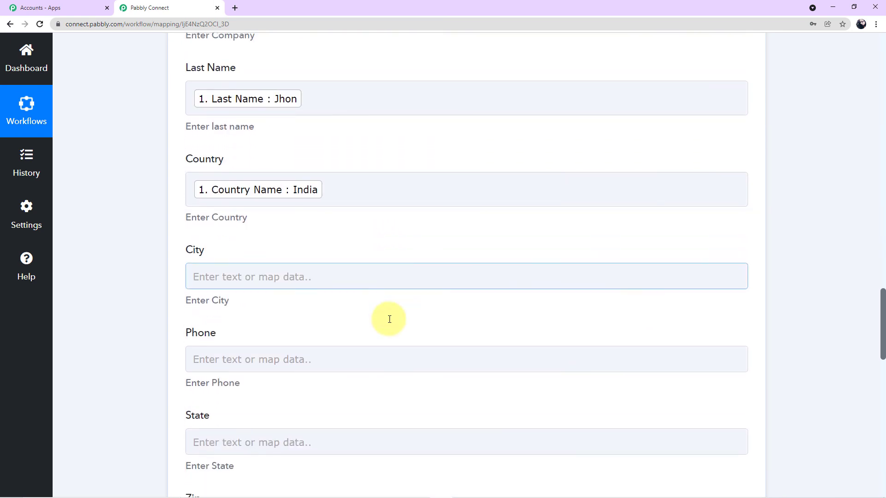
scroll(389, 319, down, 12)
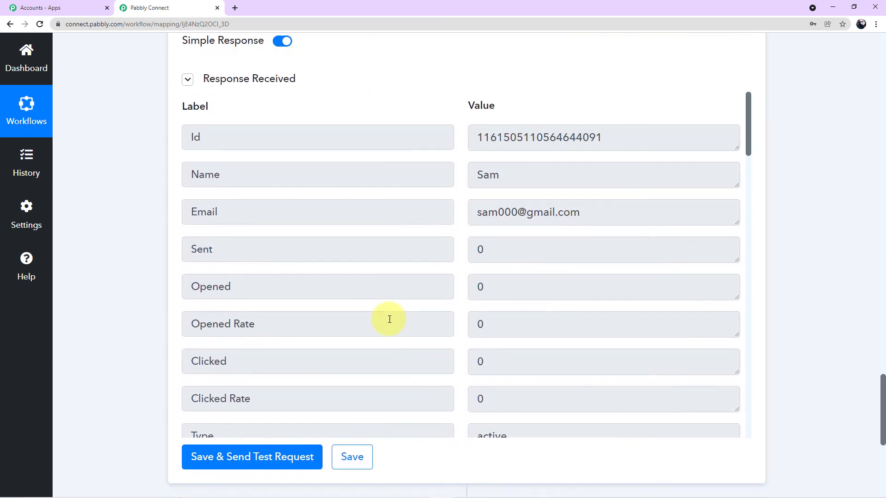
scroll(390, 319, down, 2)
scroll(115, 313, up, 9)
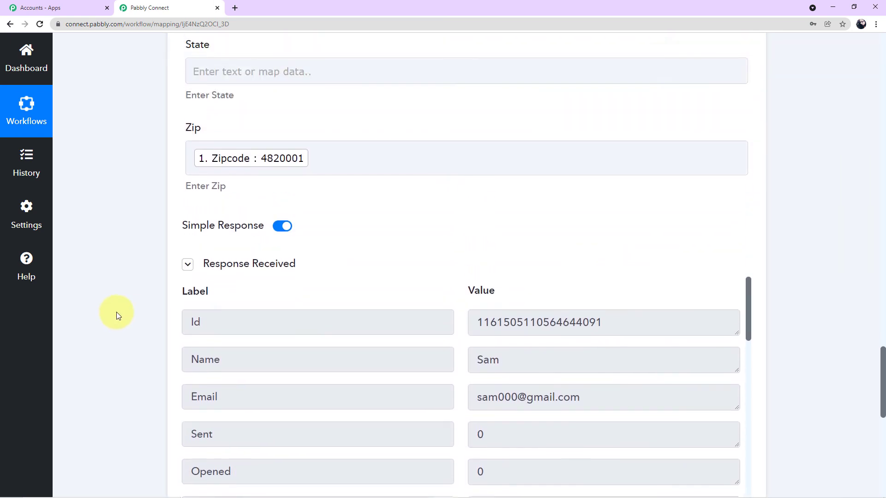
scroll(124, 315, up, 13)
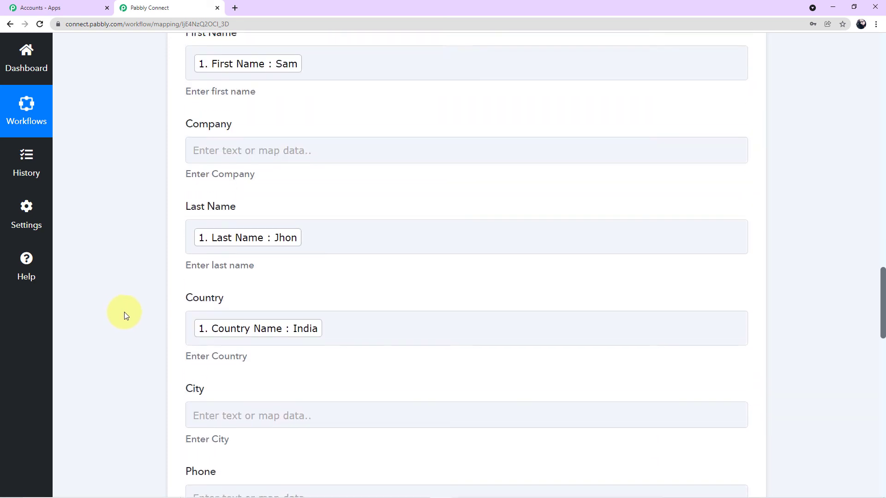
scroll(127, 316, up, 7)
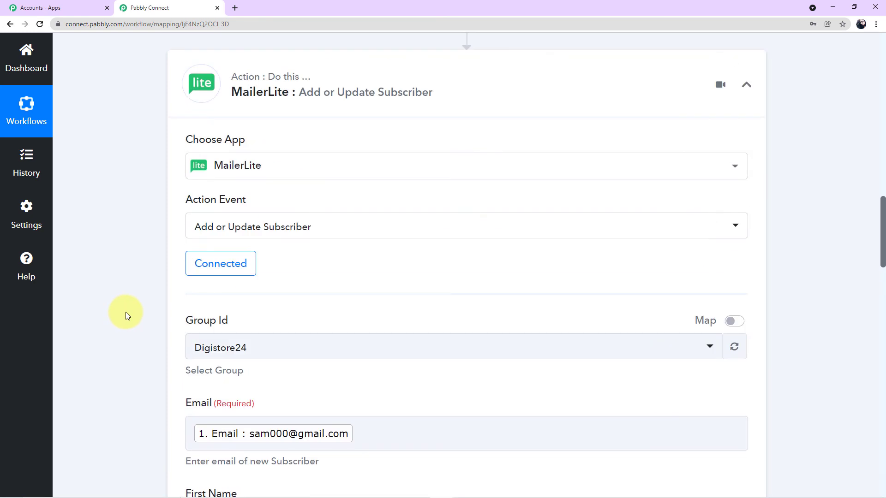
scroll(127, 315, up, 16)
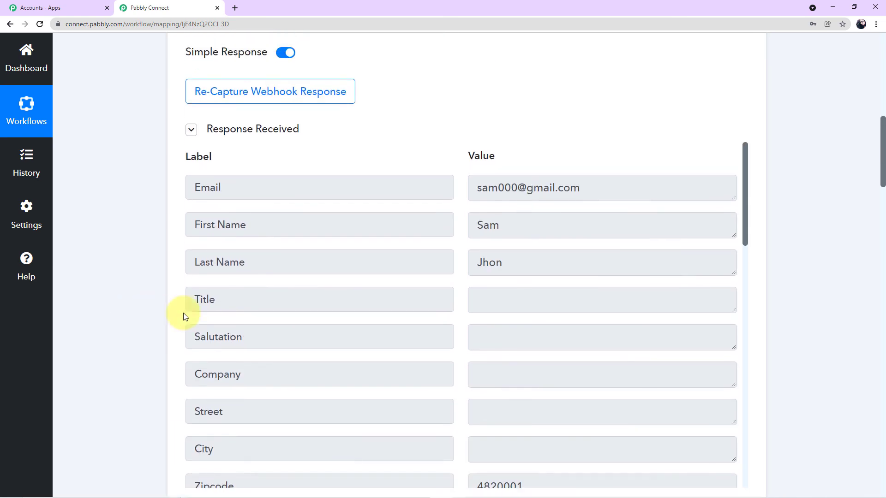
scroll(704, 305, up, 4)
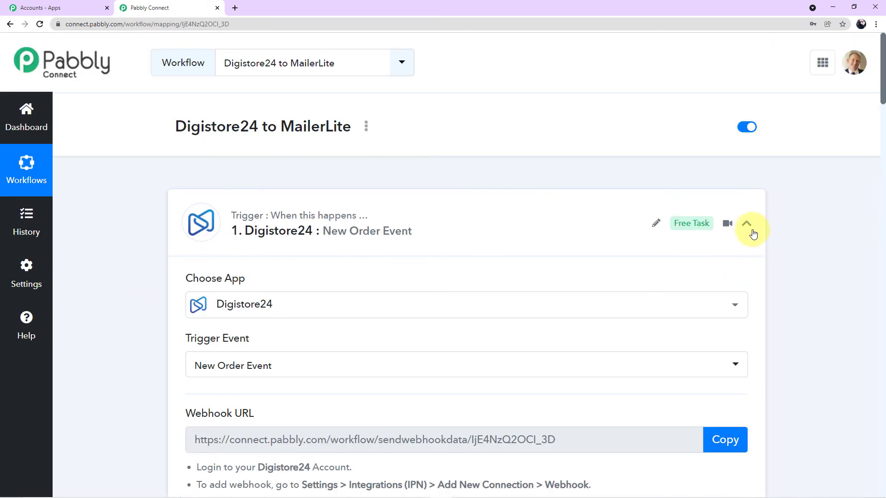
click(752, 233)
click(747, 348)
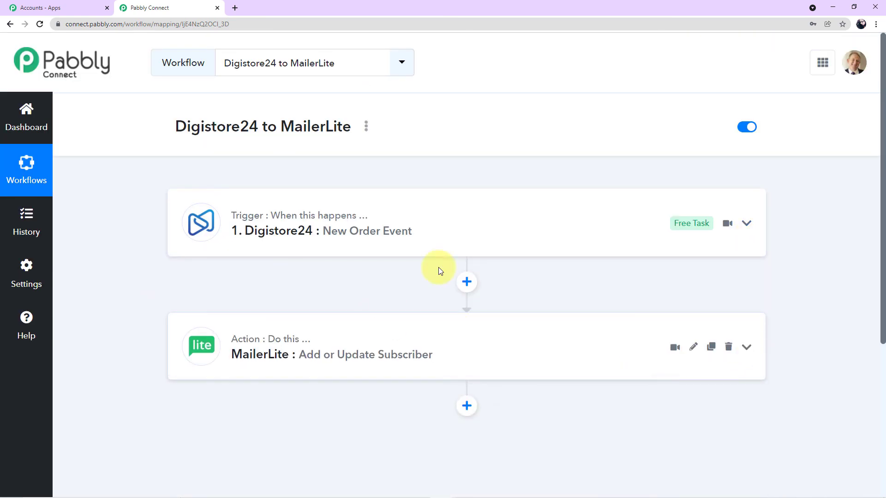